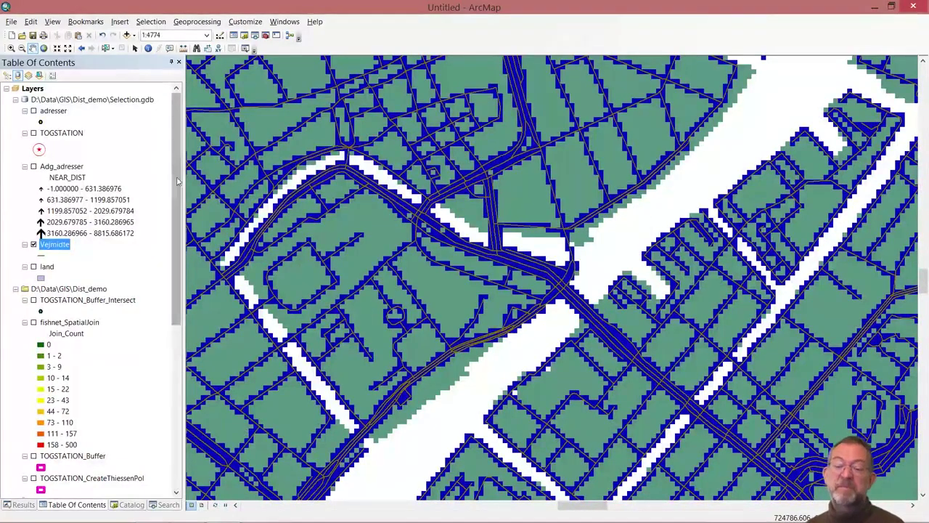
Create a new empty model, Model 8, in the distance_demo.tbx toolbox, then go back to the layer list
click(131, 504)
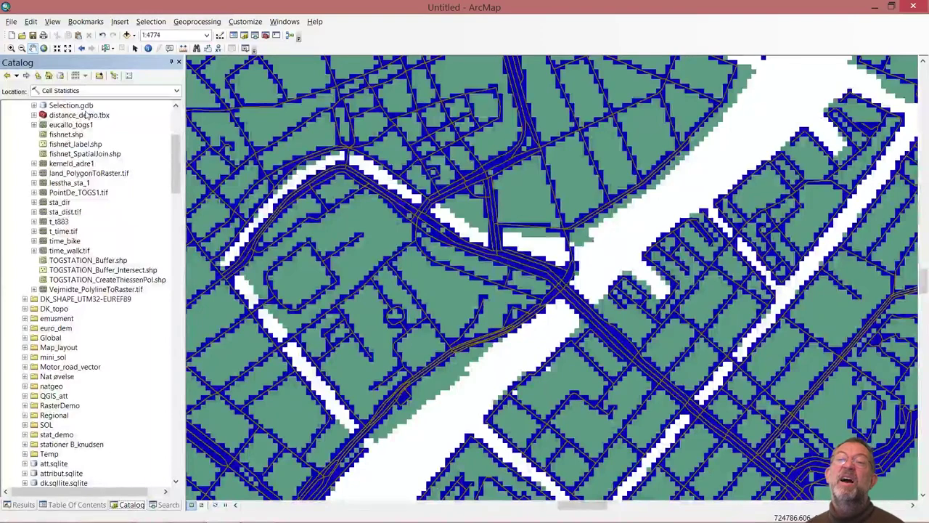
right_click(82, 115)
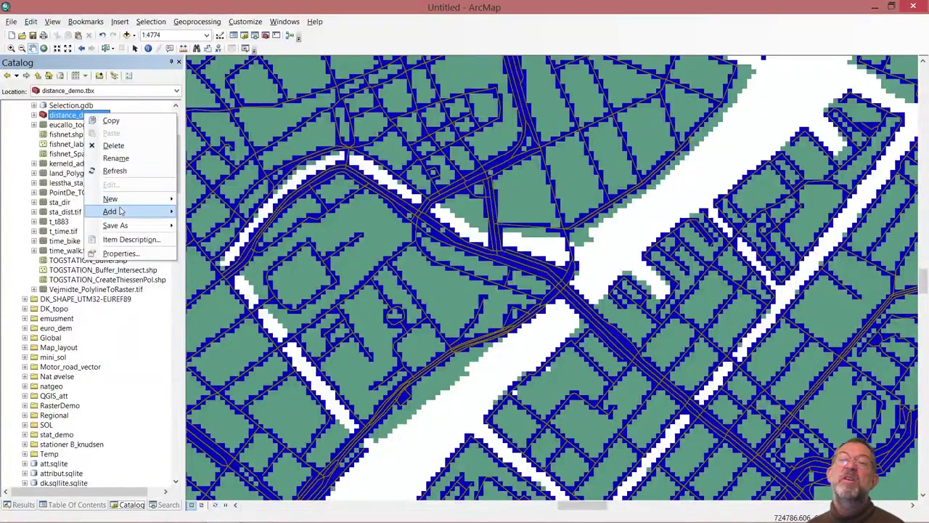
mouse_move(156, 200)
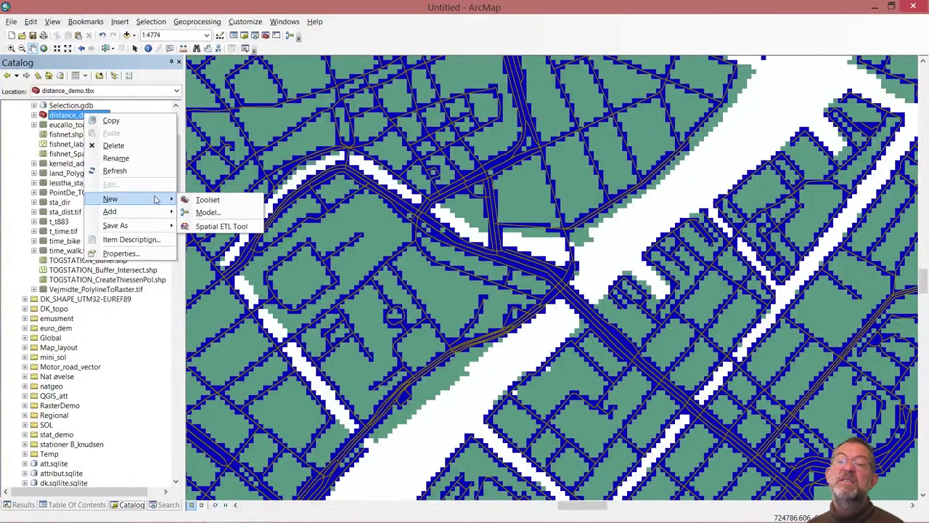
click(209, 212)
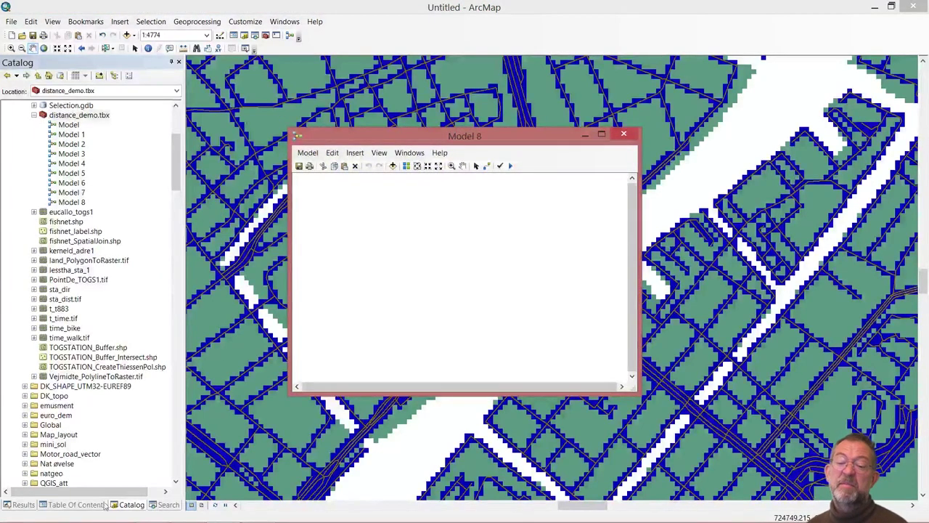
click(78, 504)
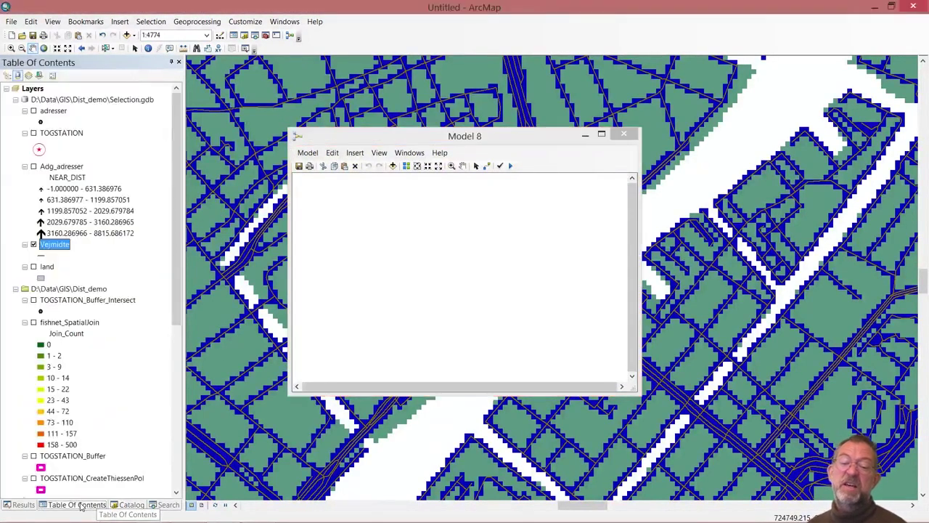
drag(180, 294, 175, 428)
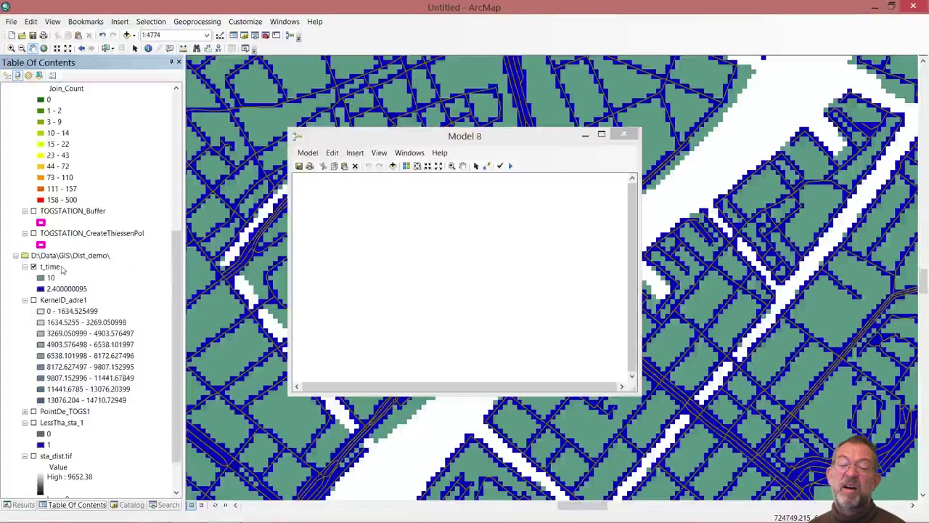
Add the t_time layer and Spatial Analyst's Cost Distance tool into Model 8
drag(50, 266, 348, 263)
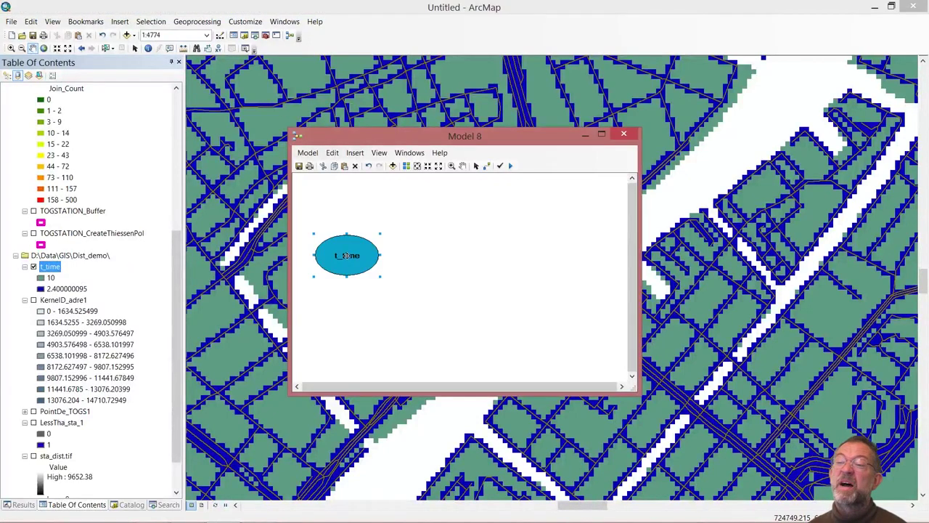
click(133, 504)
drag(175, 156, 178, 353)
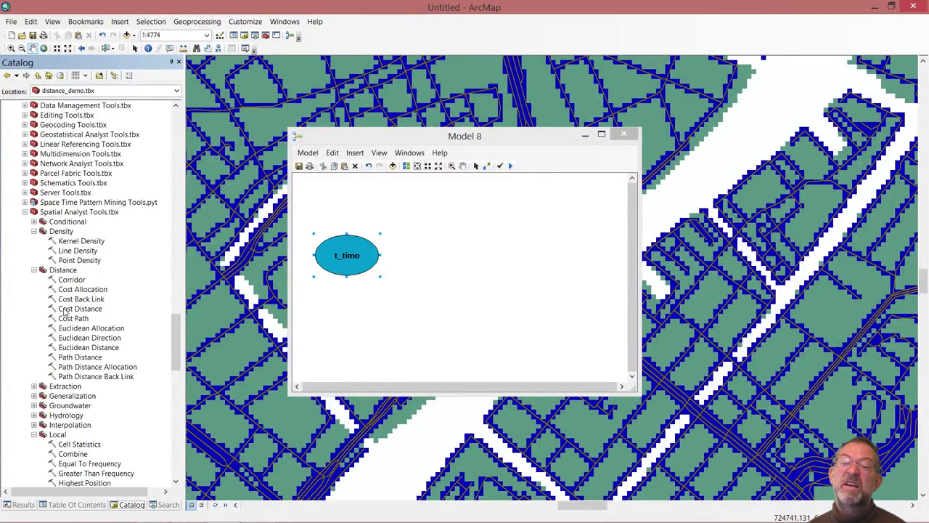
drag(63, 311, 441, 257)
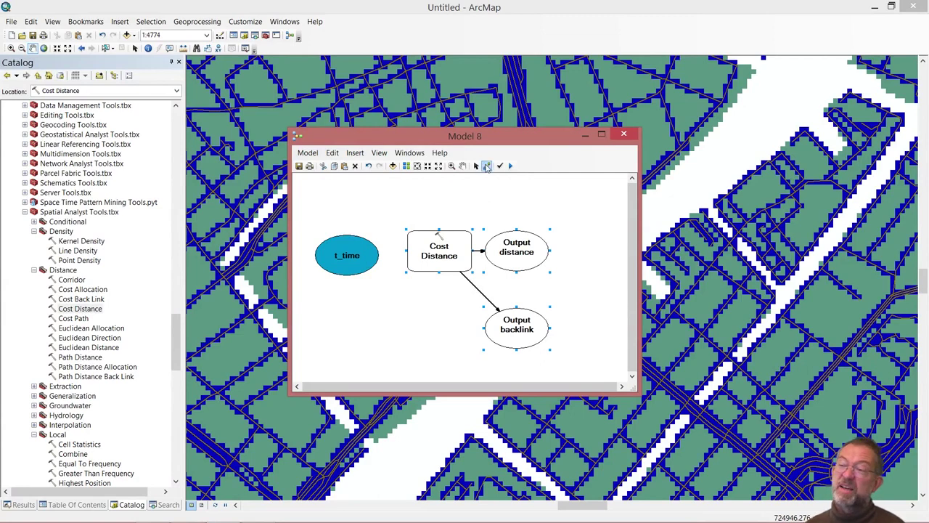
Connect t_time to Cost Distance as the input cost raster
drag(370, 248, 432, 250)
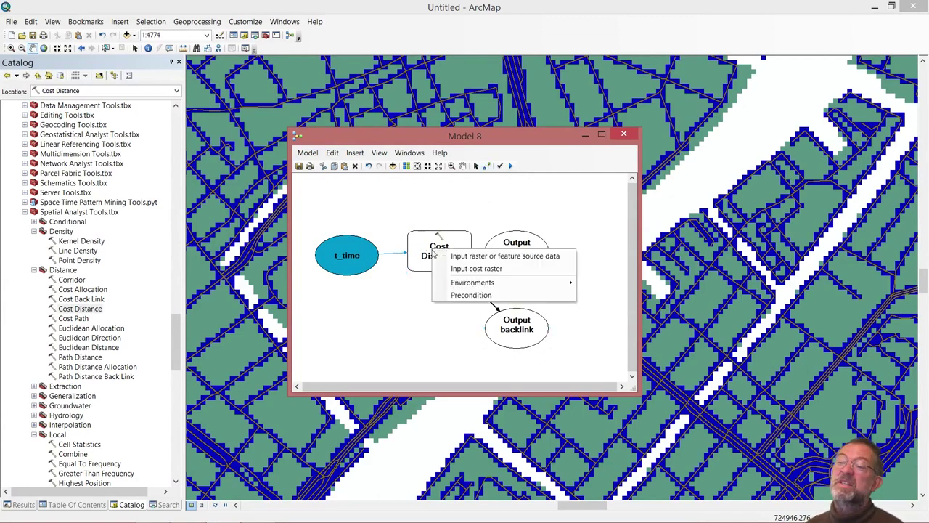
click(476, 268)
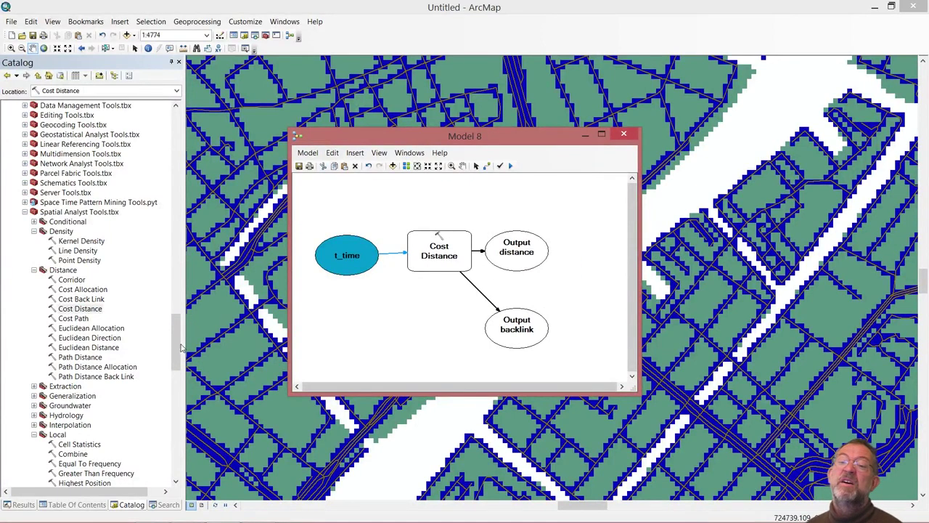
drag(176, 341, 176, 346)
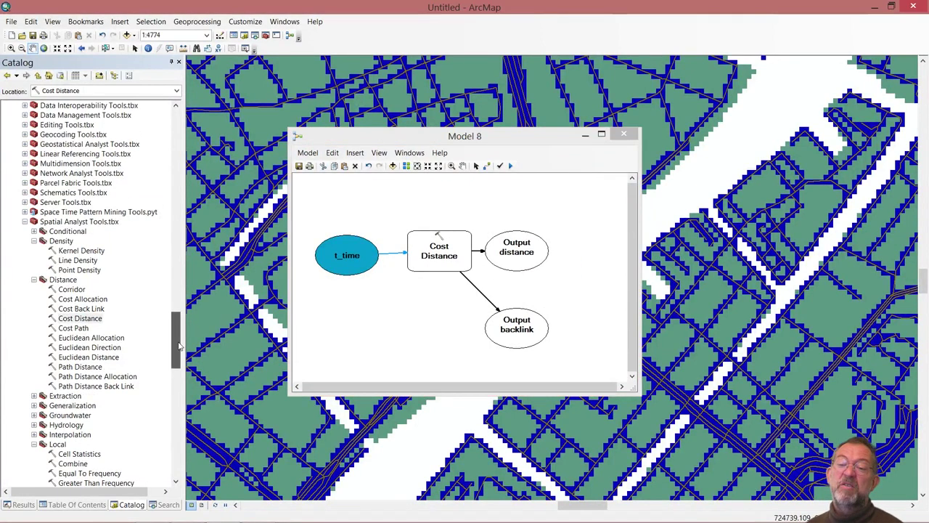
Add the TOGSTATION layer to the model and connect it to Cost Distance as source data
click(77, 504)
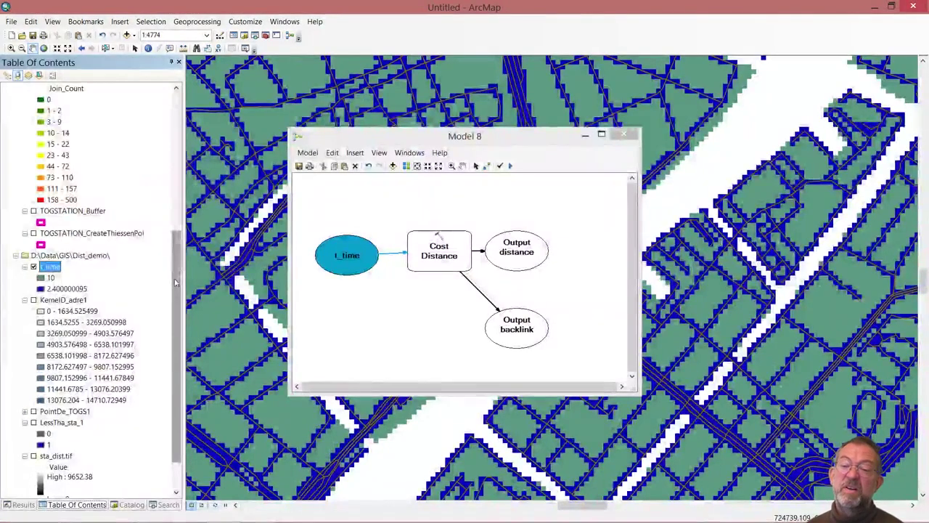
drag(175, 285, 174, 158)
drag(73, 111, 354, 194)
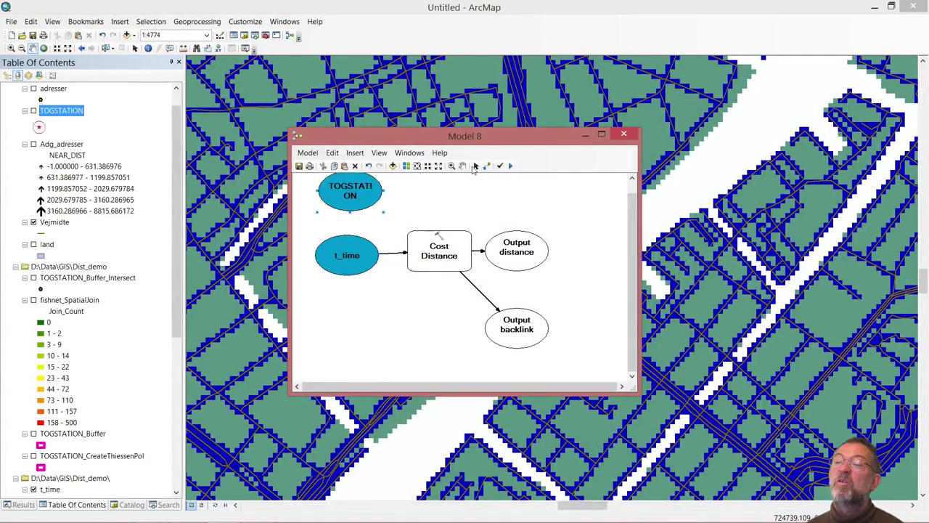
drag(346, 191, 419, 248)
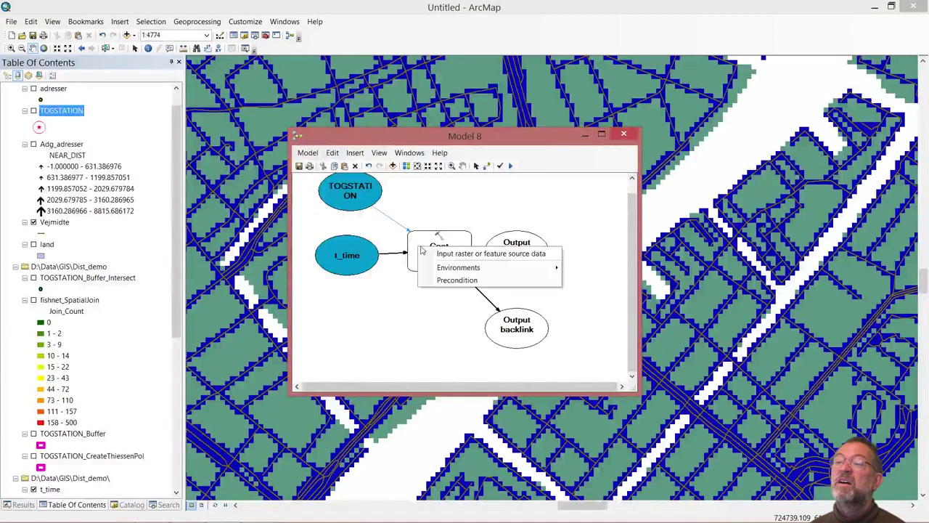
click(507, 255)
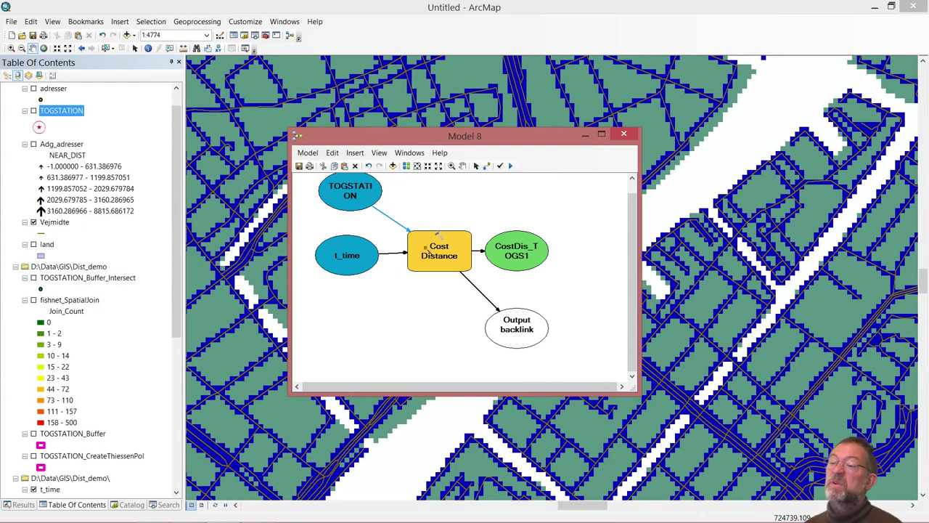
double_click(439, 236)
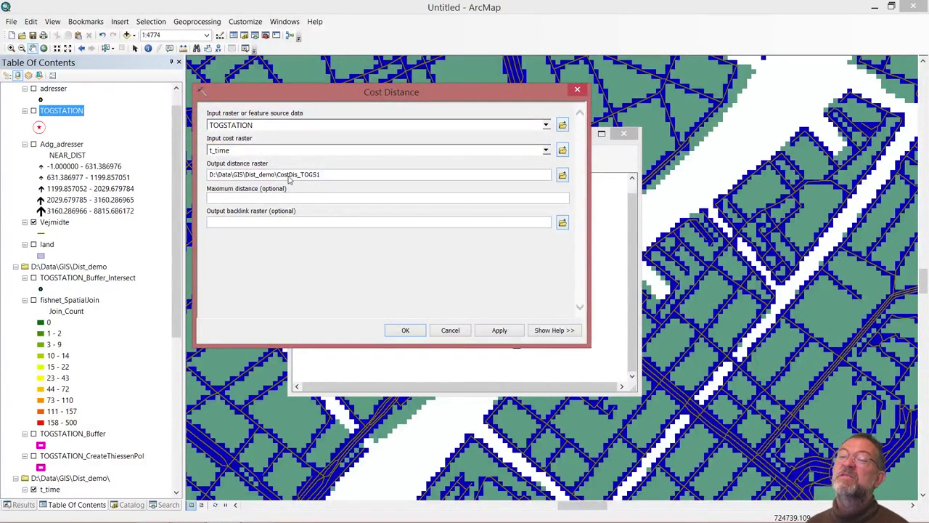
Name the backlink output back_link_tog.tif and the distance output CostDis_TOGS1.tif, then apply the settings
drag(288, 180, 335, 185)
click(336, 182)
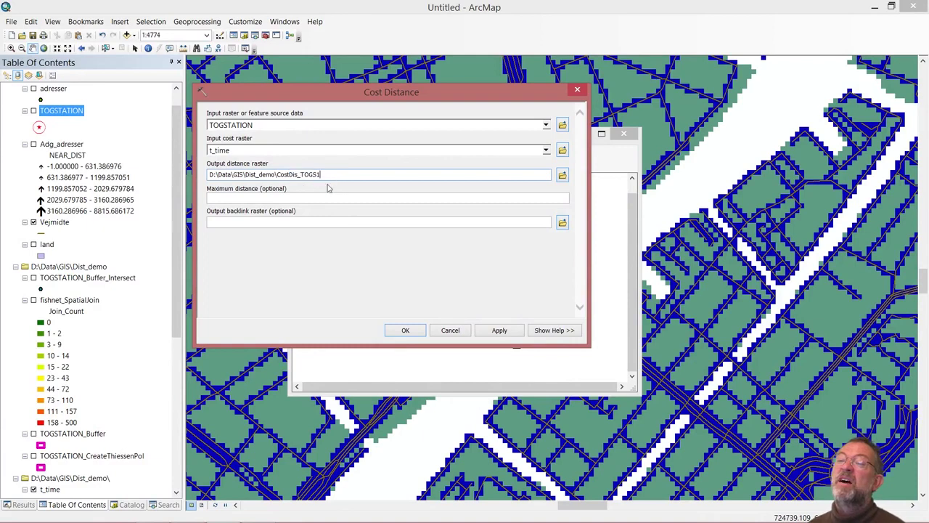
click(562, 223)
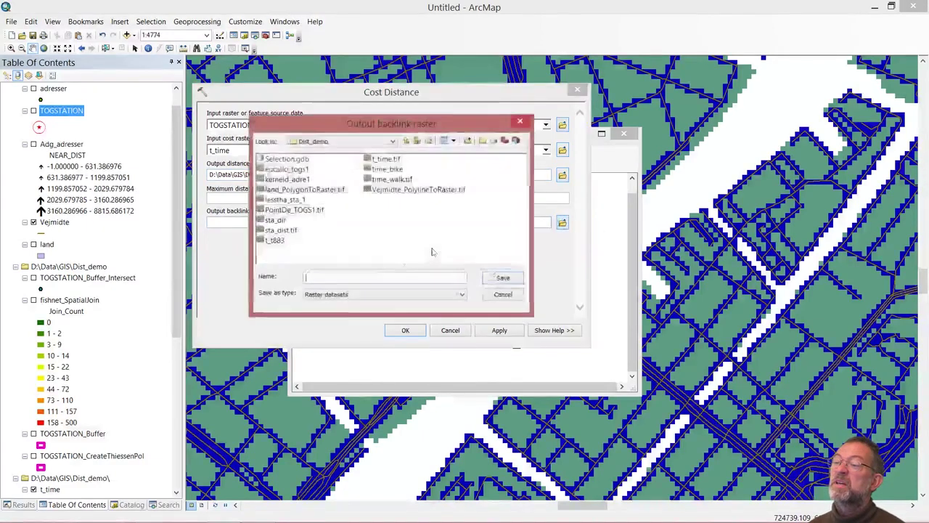
click(394, 277)
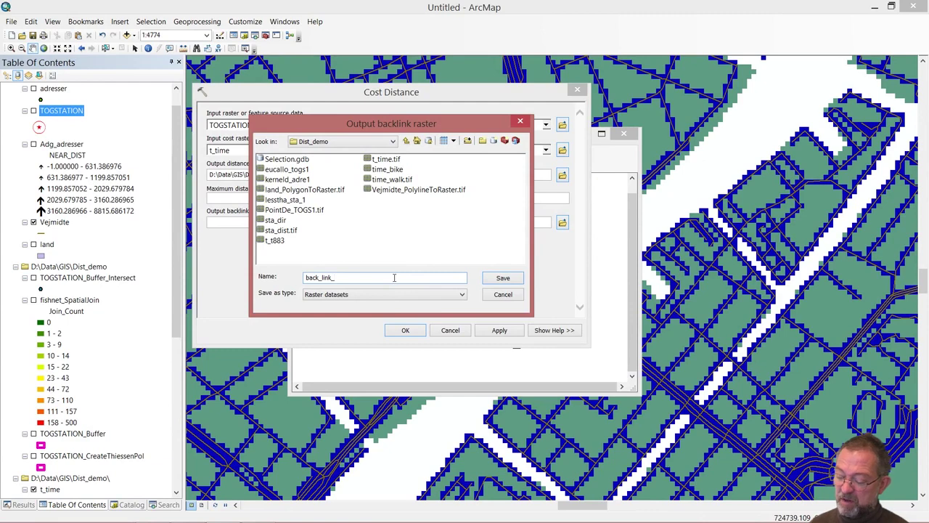
text(back_link_tog)
key(Return)
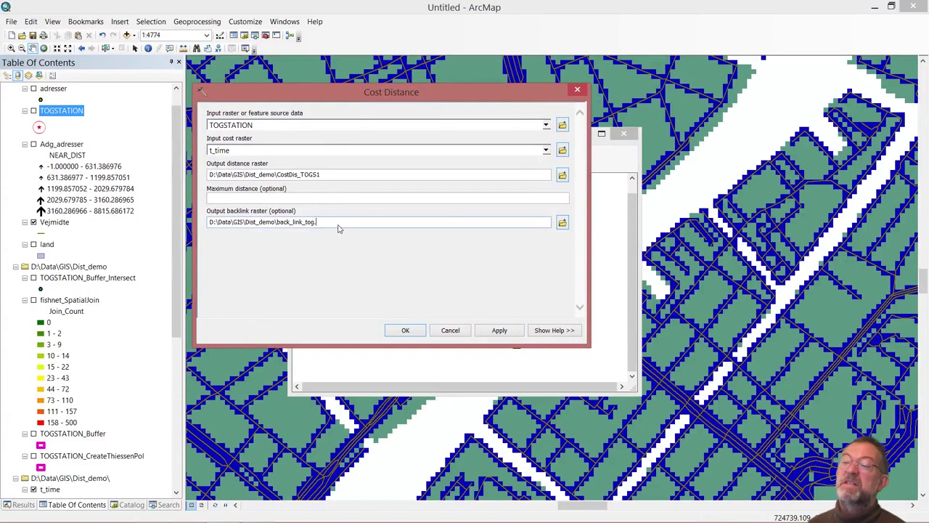
text(tif)
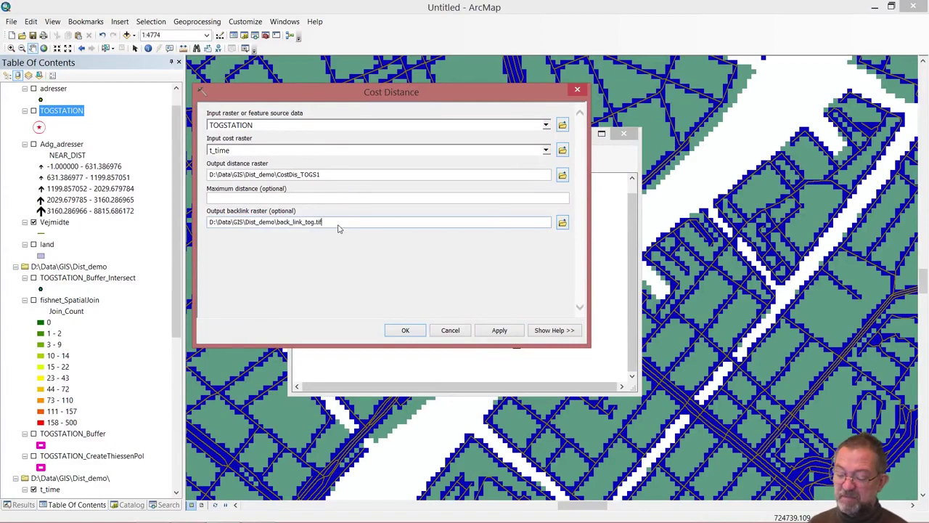
click(354, 178)
text(.tif)
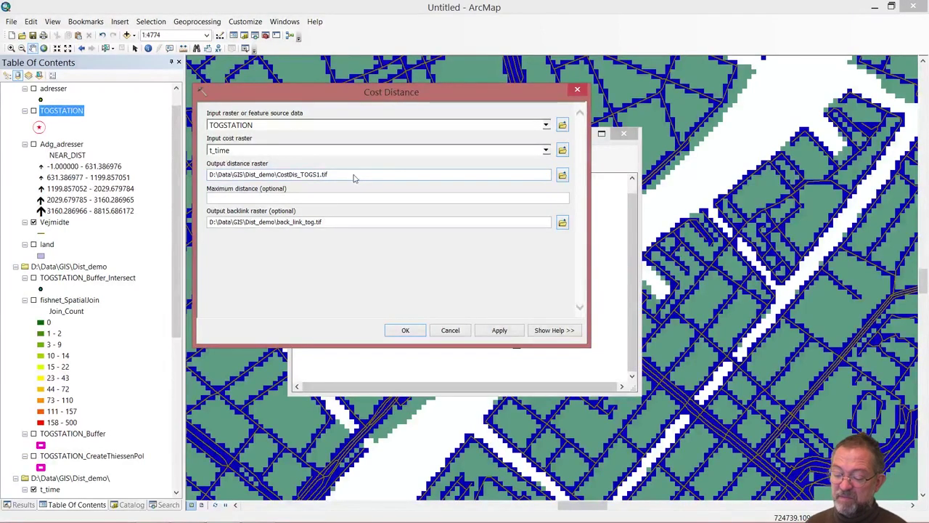
click(406, 331)
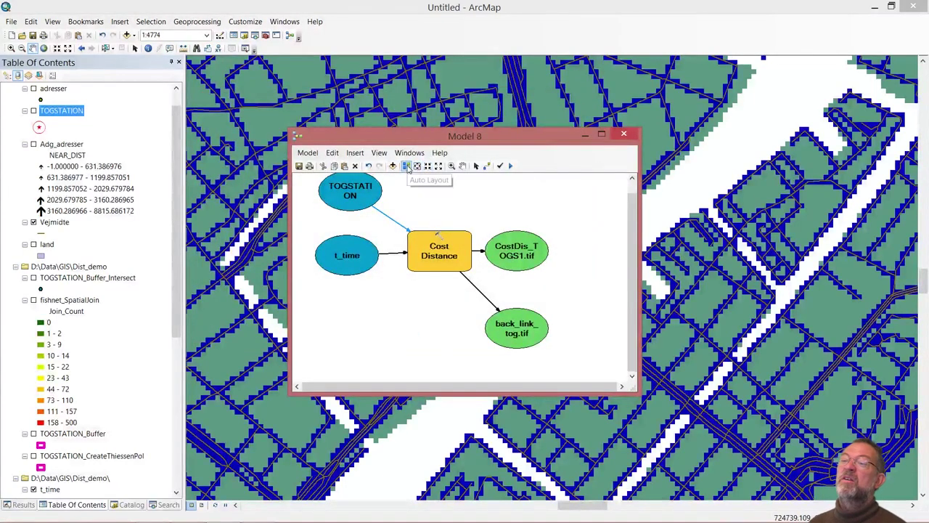
Auto-layout the diagram, set the distance output to Add To Display, and run Model 8
click(408, 167)
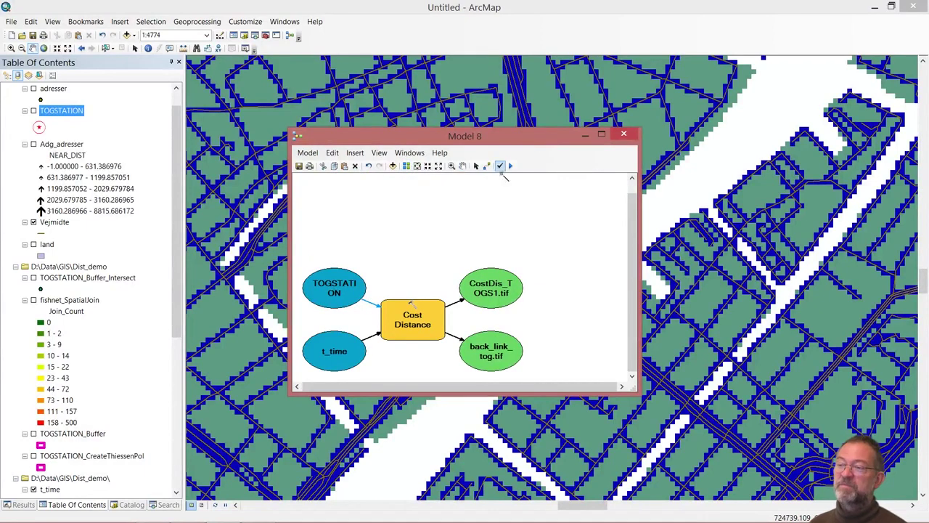
right_click(501, 292)
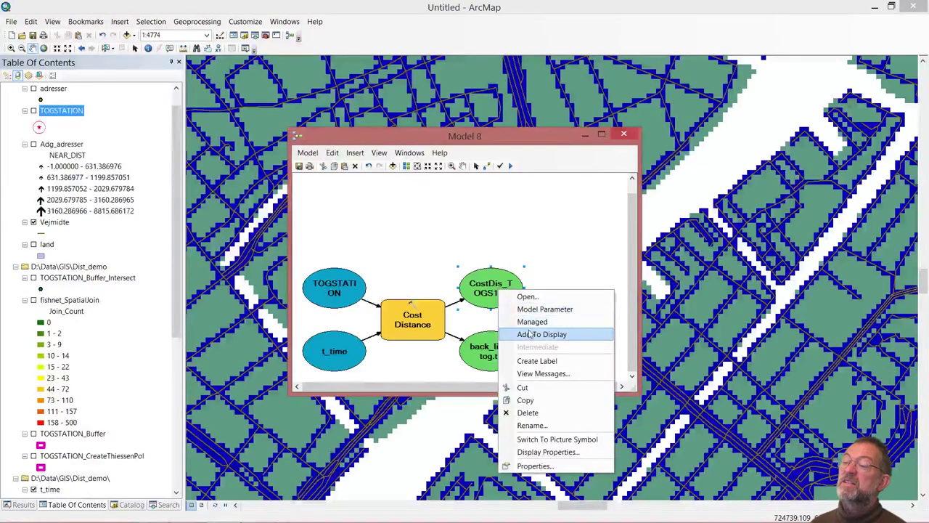
click(531, 334)
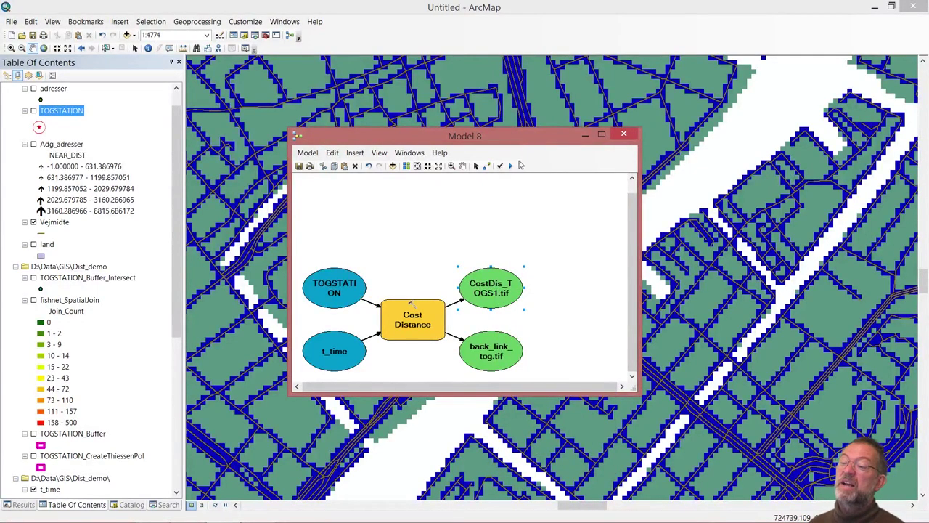
click(511, 165)
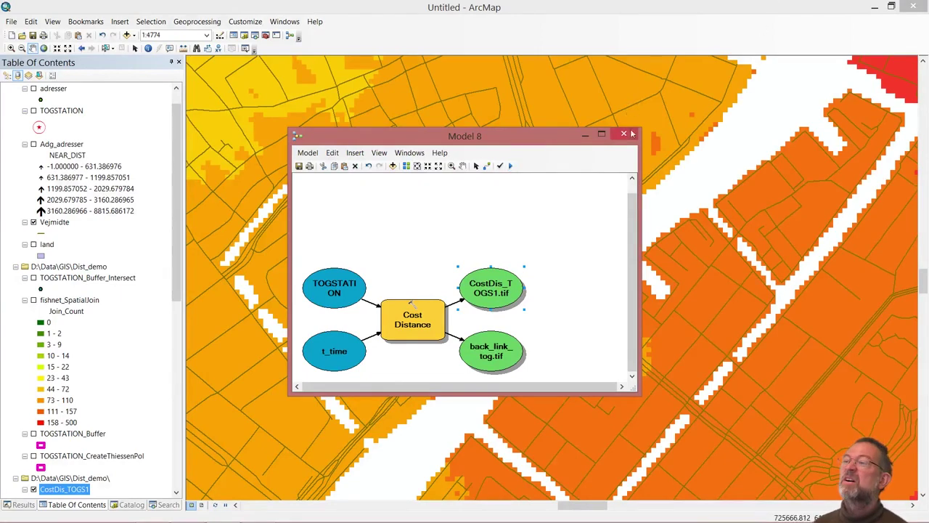
Minimize the model, zoom to the fishnet_SpatialJoin layer, and turn off the Vejmidte road layer
click(584, 136)
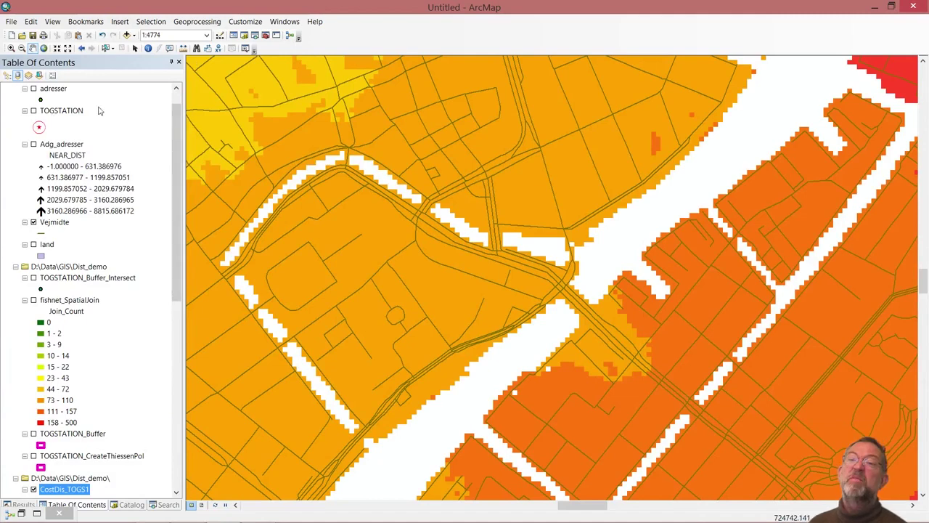
click(56, 302)
right_click(56, 302)
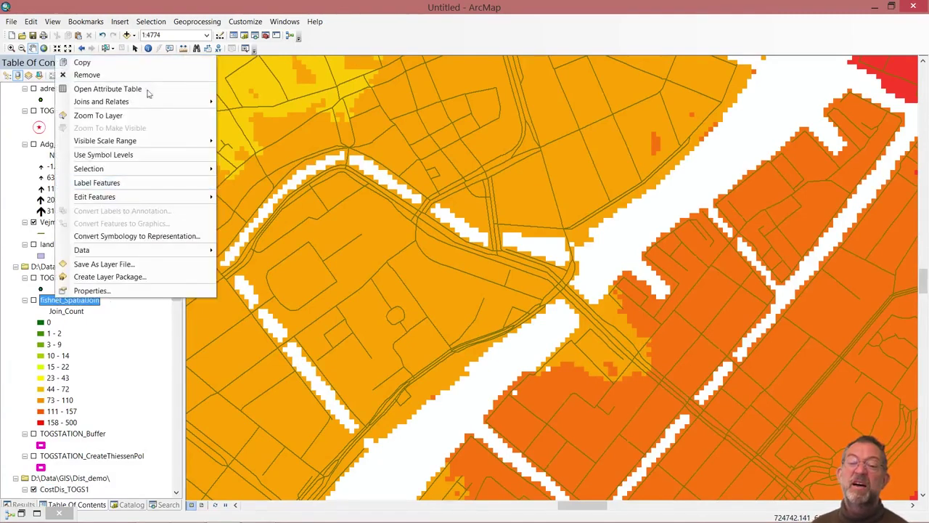
click(148, 115)
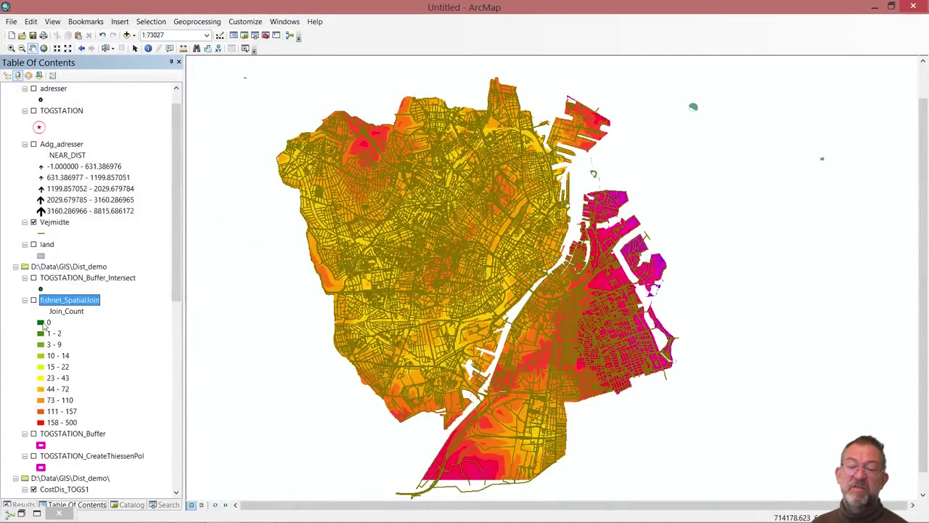
click(25, 222)
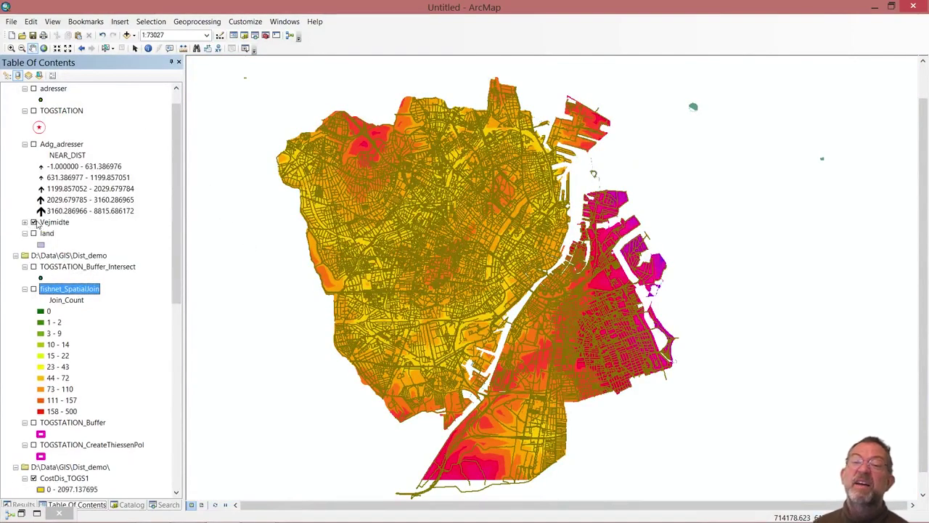
click(34, 222)
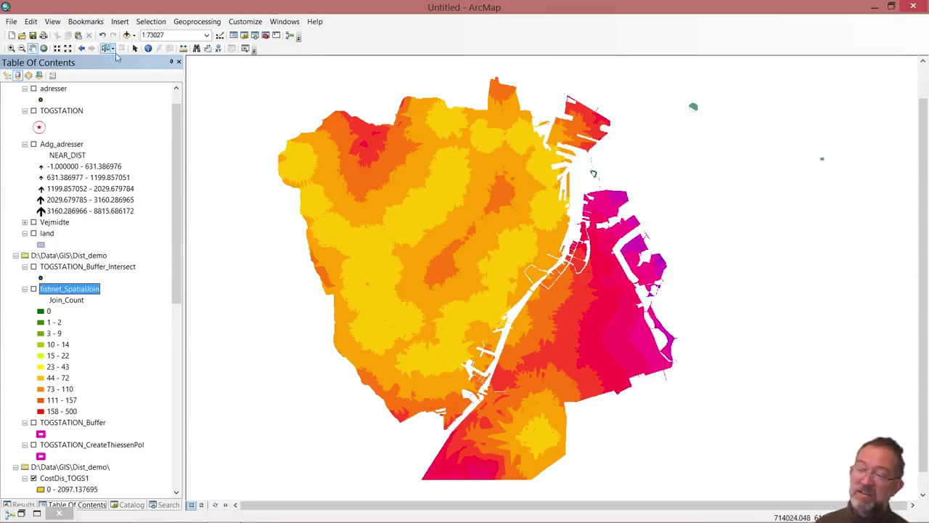
Identify values at a map location and inspect the Adg_adresser results
click(147, 48)
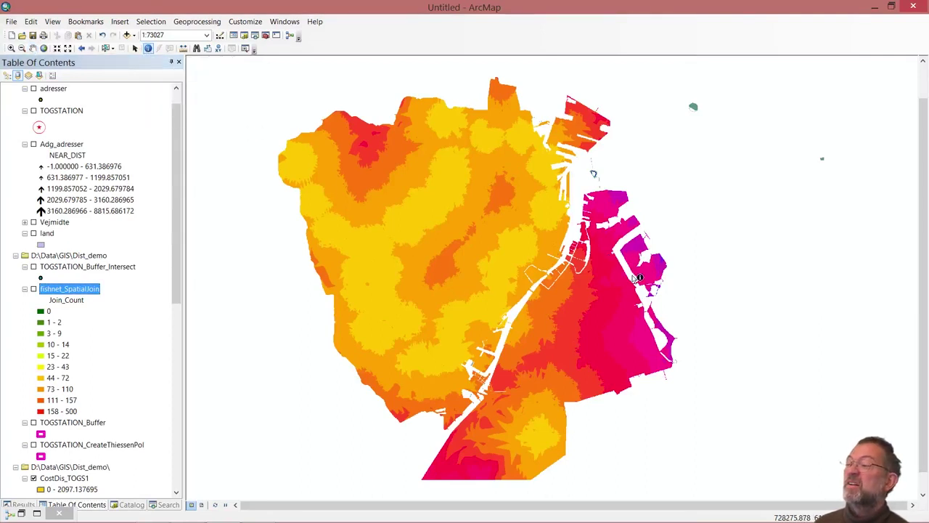
click(639, 343)
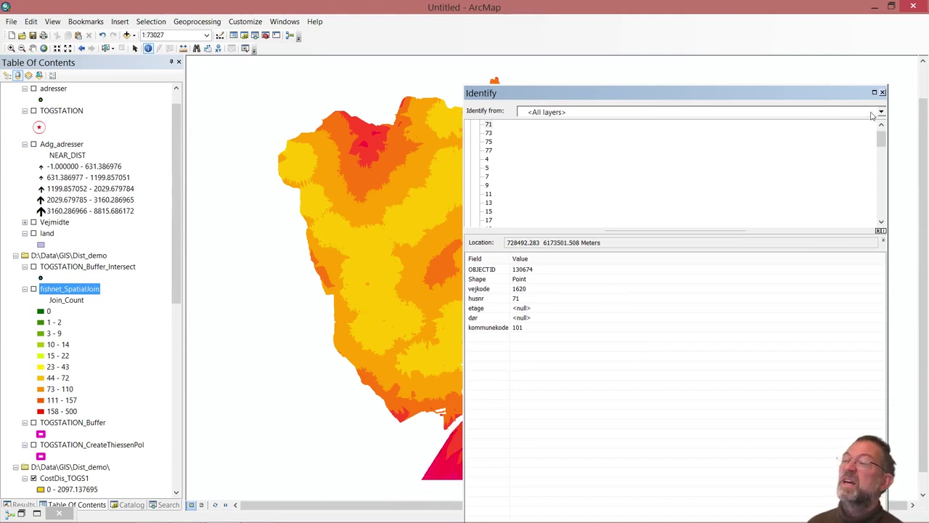
drag(880, 140, 880, 131)
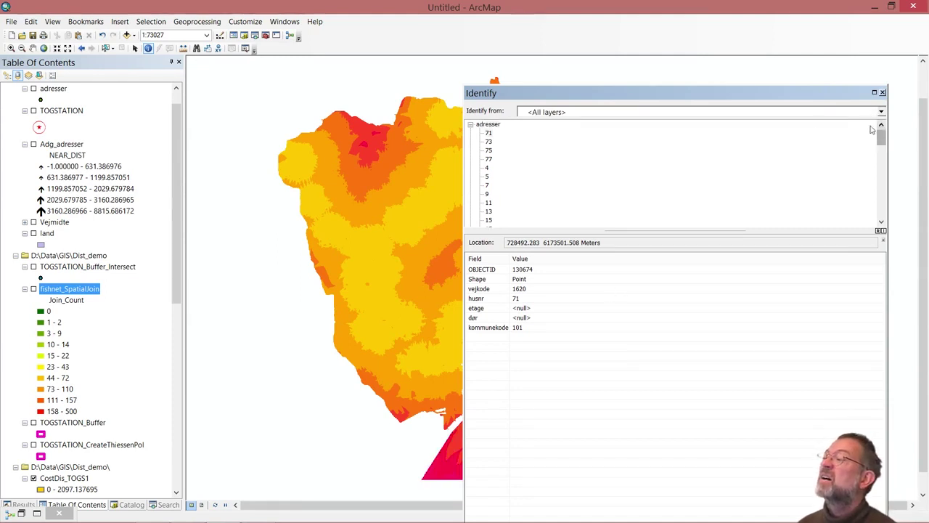
click(475, 126)
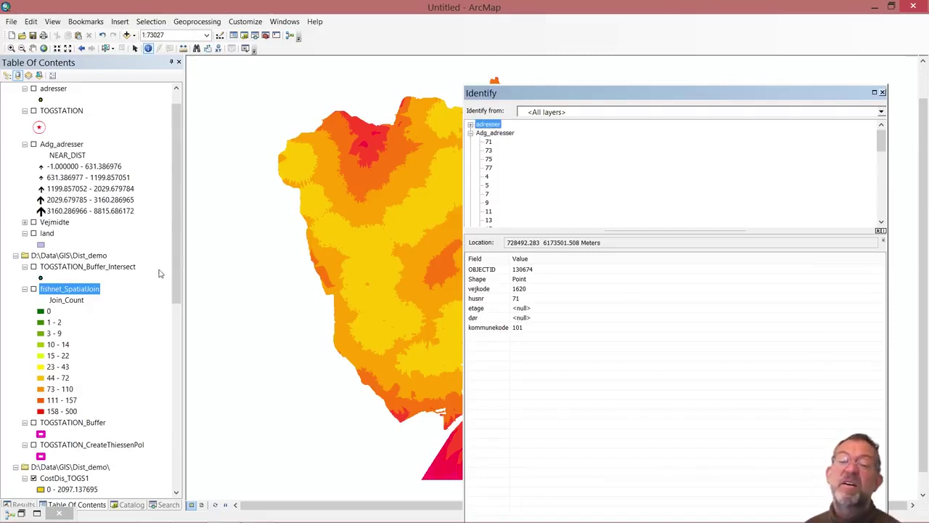
click(25, 289)
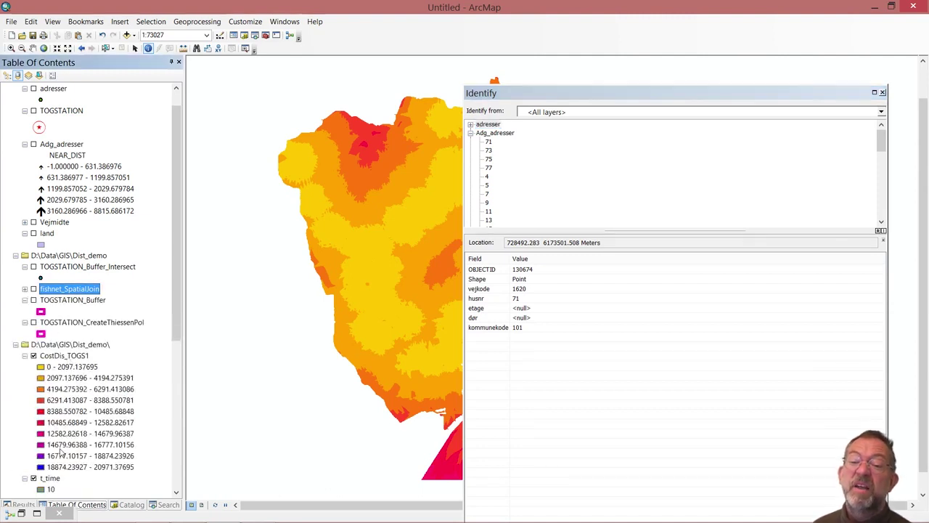
click(470, 134)
Identify from visible layers only and read CostDis_TOGS1 1574.763916 and t_time 2.4, with the results docked at the right
click(881, 112)
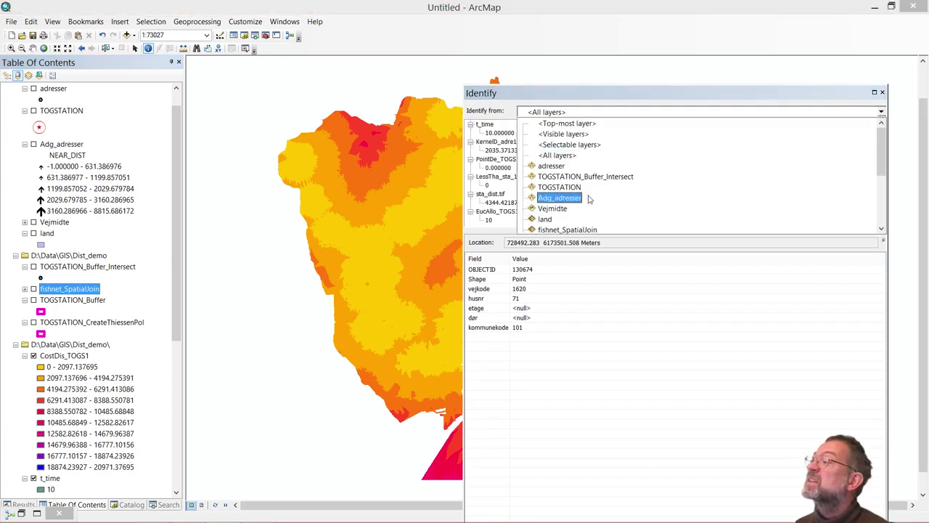
click(590, 135)
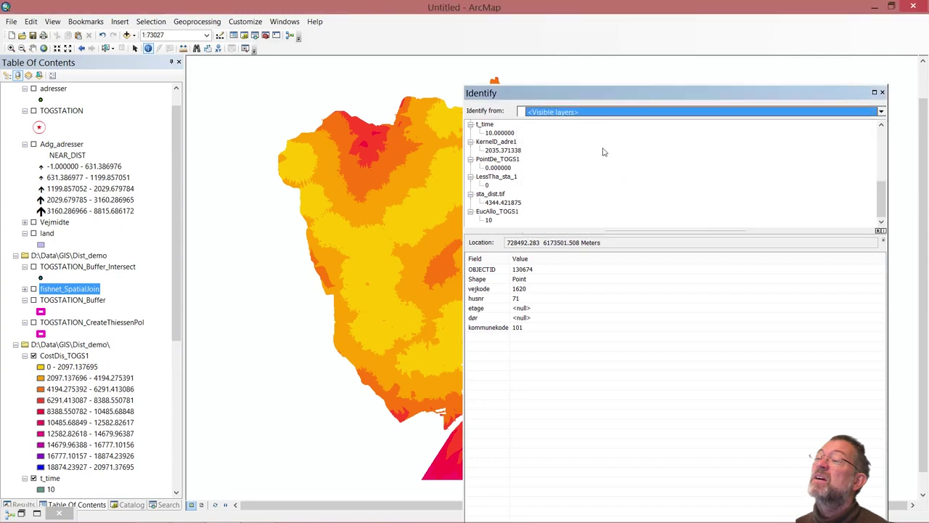
drag(824, 95, 574, 121)
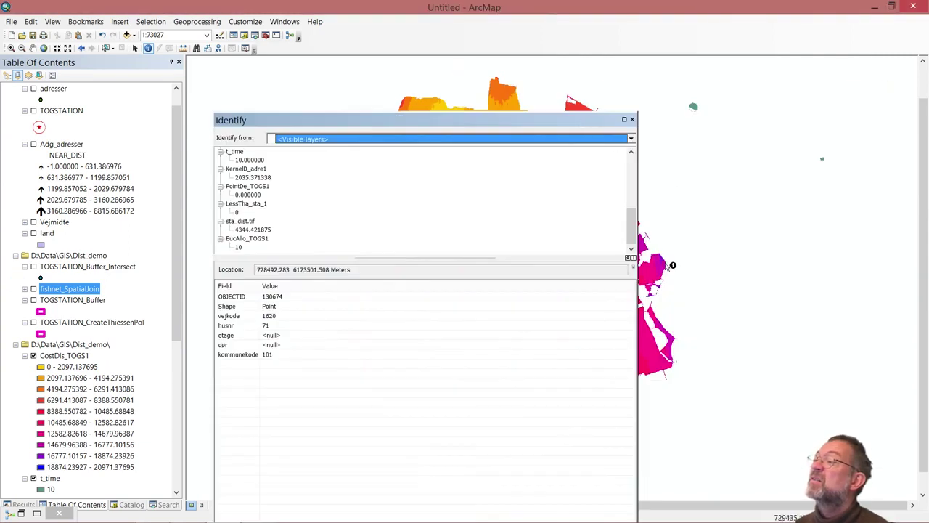
click(669, 341)
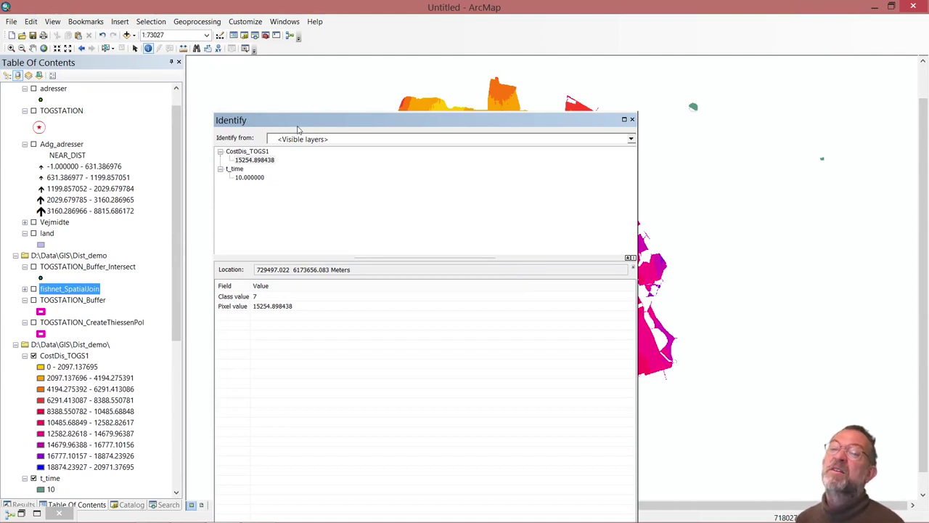
drag(297, 123, 913, 280)
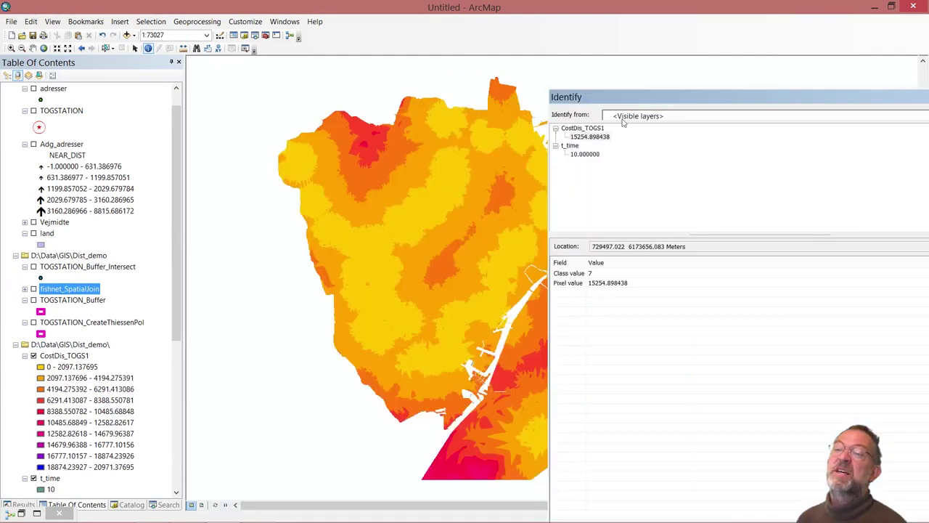
click(467, 310)
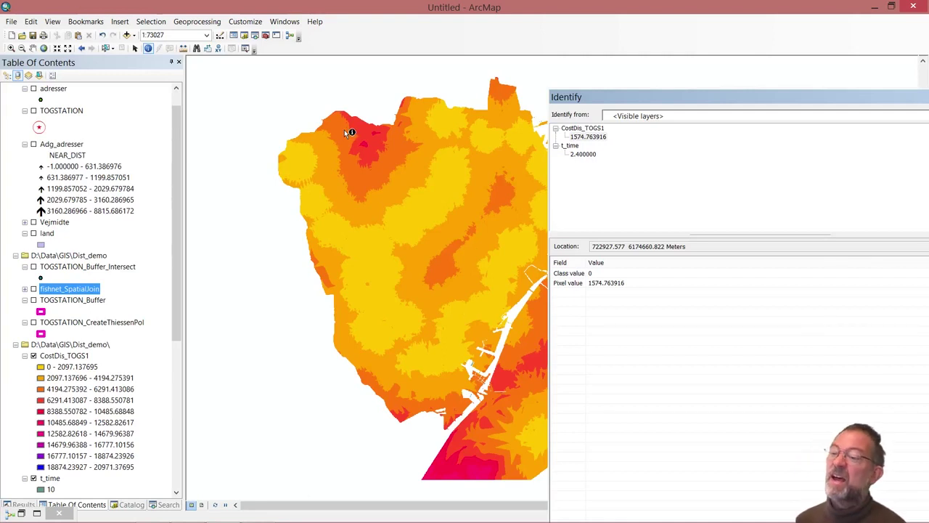
click(11, 48)
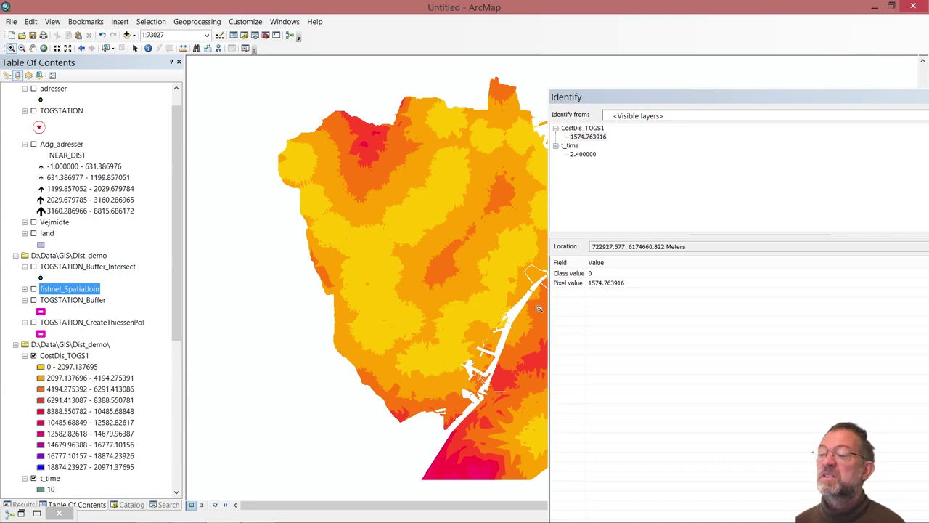
Zoom into the central waterfront, close the Identify results, and turn on Vejmidte and TOGSTATION
drag(456, 274, 551, 367)
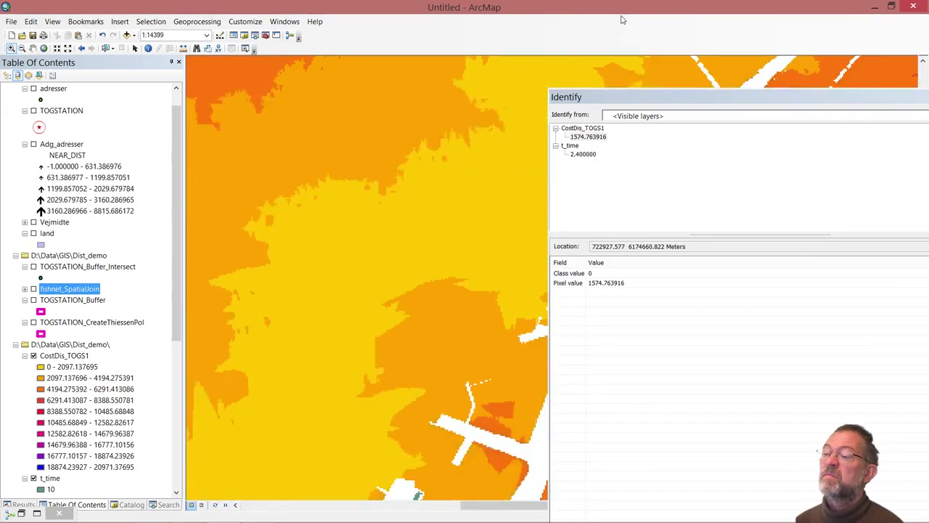
drag(637, 104, 478, 123)
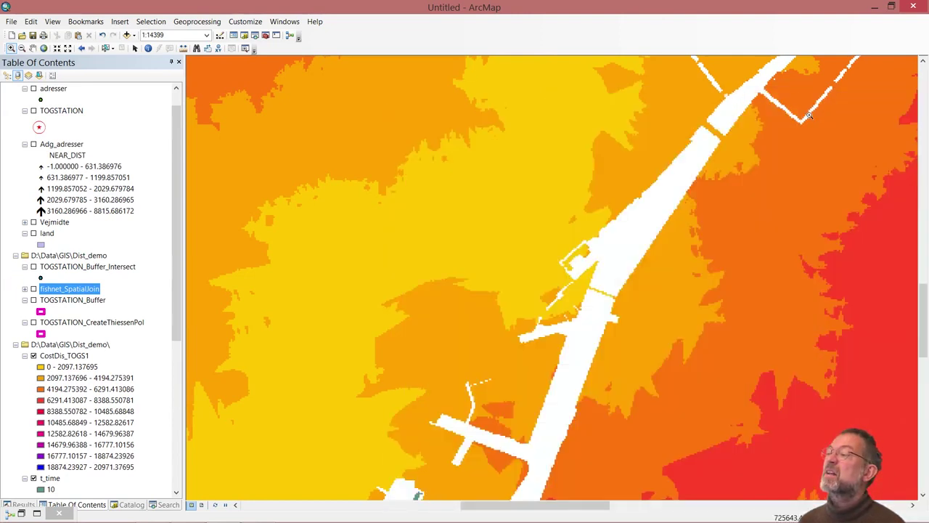
click(808, 115)
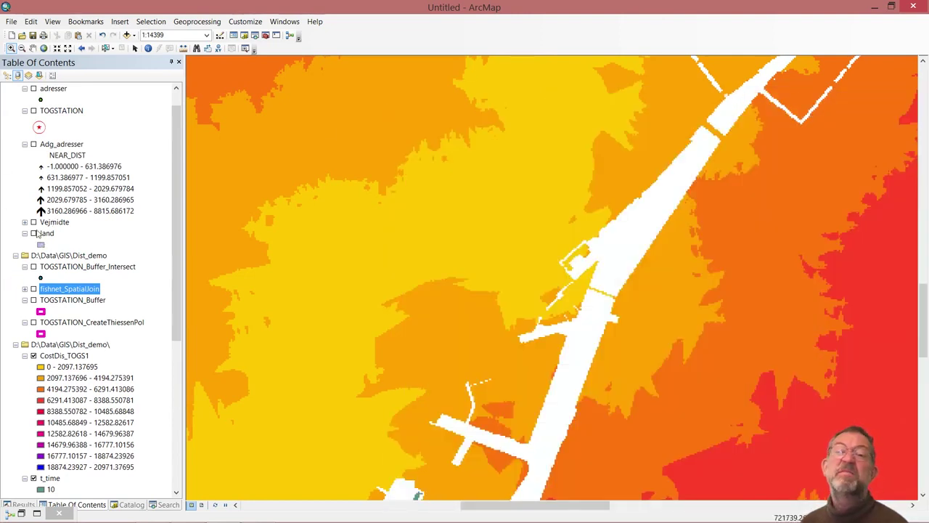
click(33, 222)
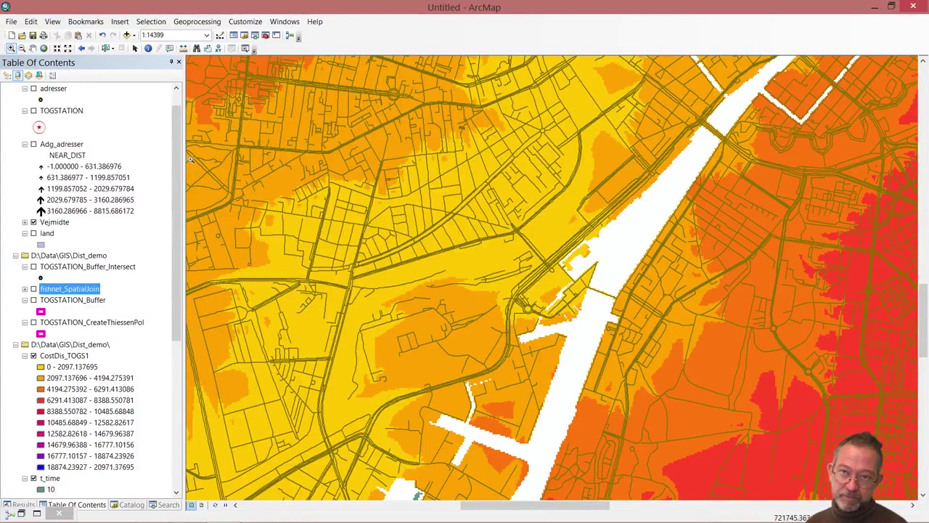
click(34, 111)
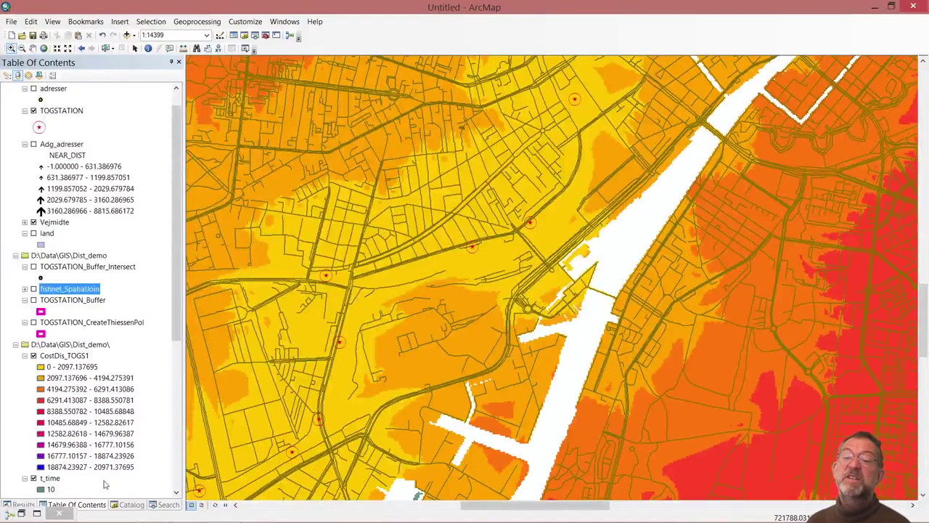
Restore Model 8 and add Spatial Analyst's Cost Path tool beside the Cost Distance process
click(37, 514)
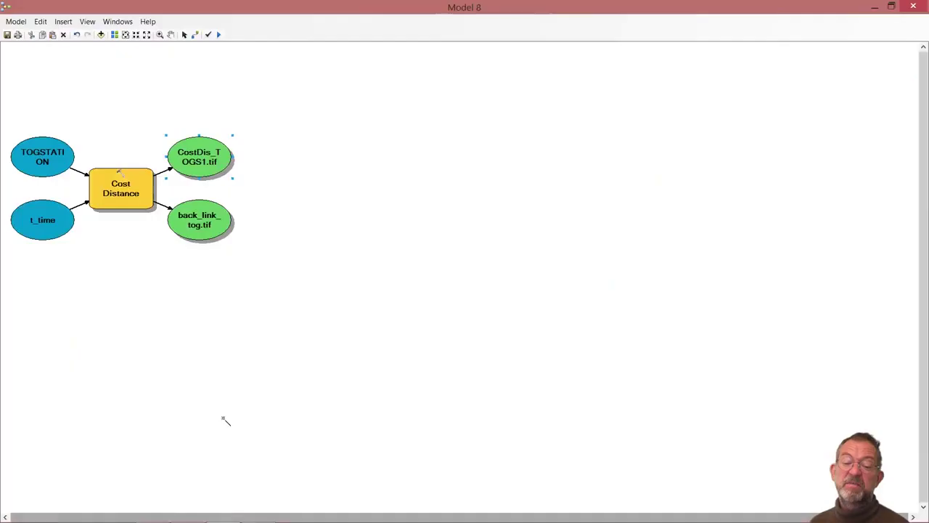
click(891, 6)
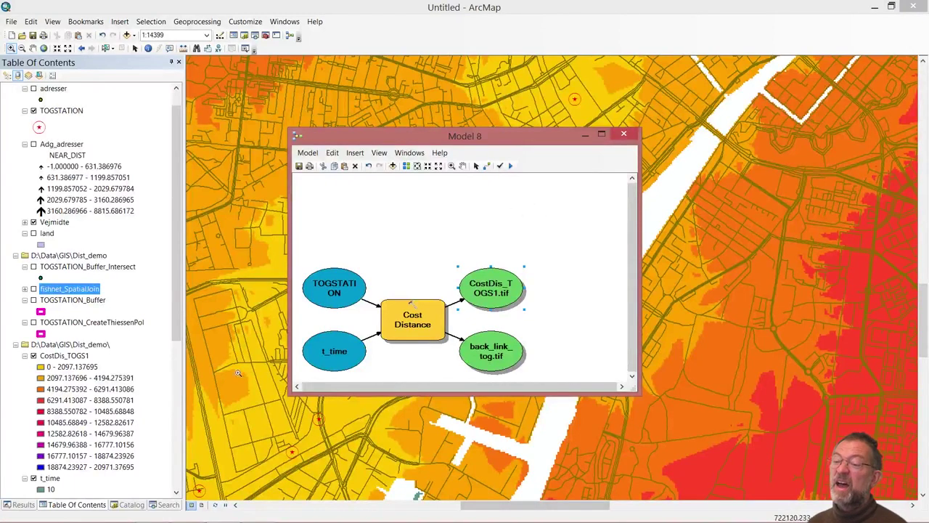
click(130, 505)
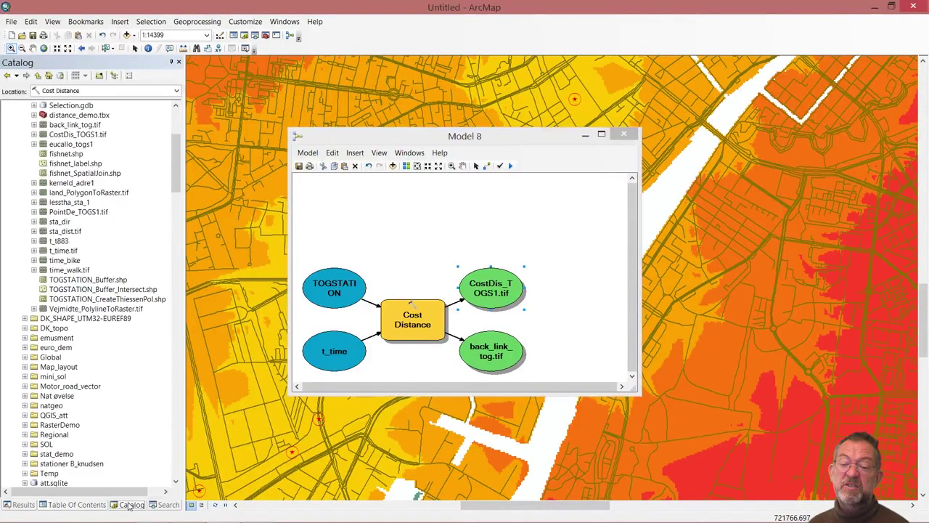
drag(174, 174, 193, 375)
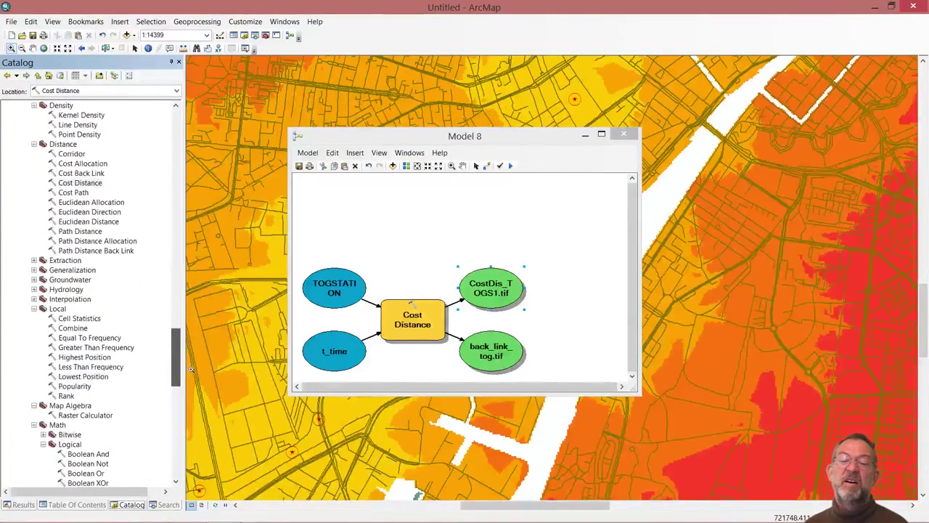
click(69, 193)
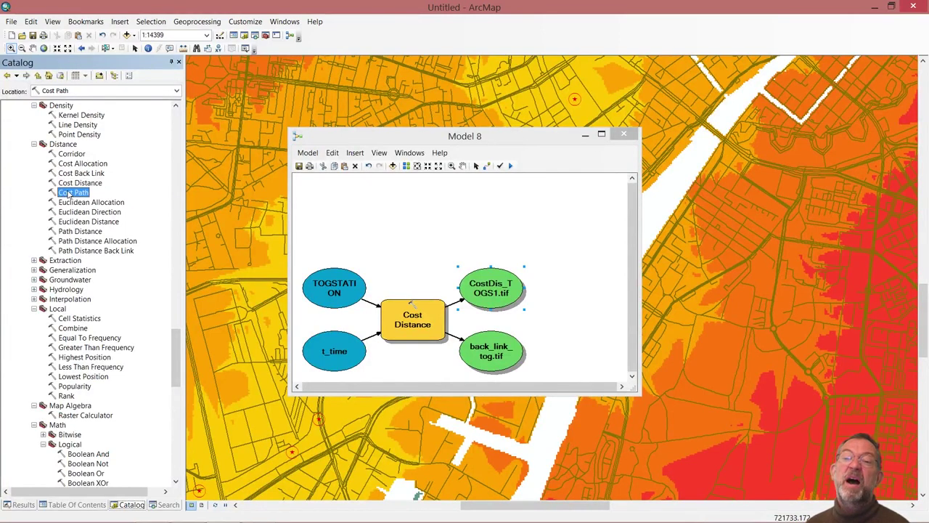
drag(64, 195, 593, 323)
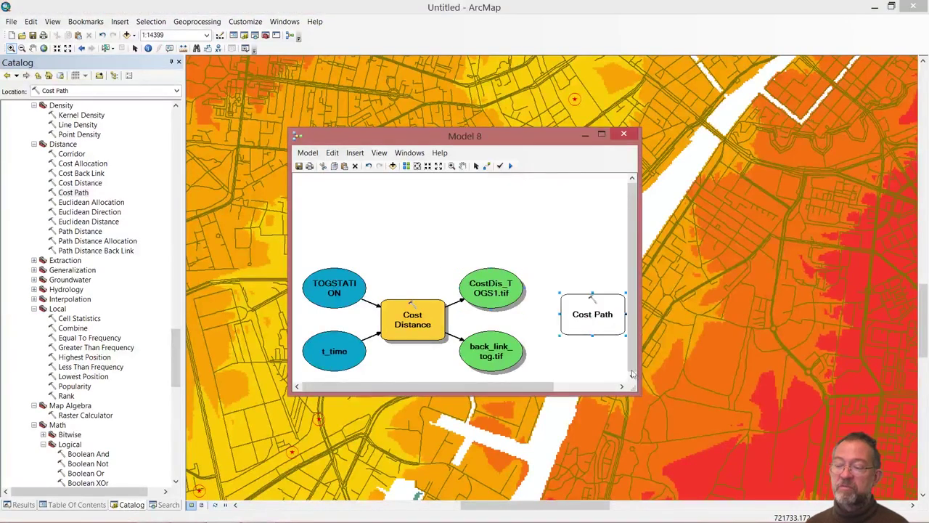
drag(637, 393, 830, 415)
Connect CostDis_TOGS1.tif to Cost Path as cost distance input and back_link_tog.tif as backlink input
click(486, 165)
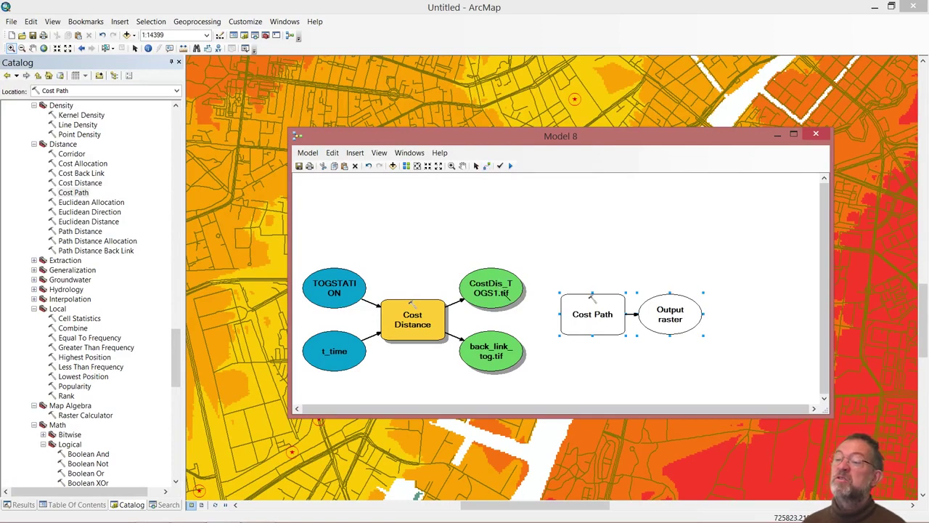
click(508, 292)
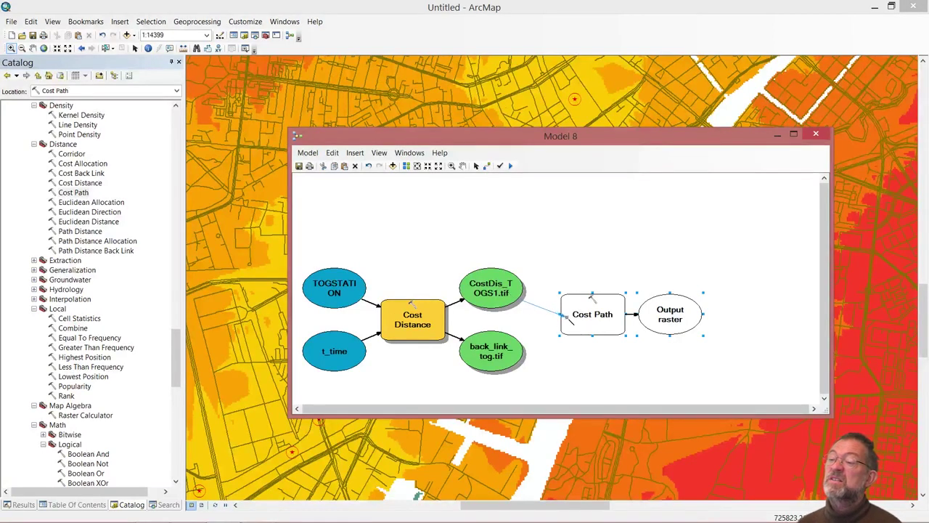
click(574, 323)
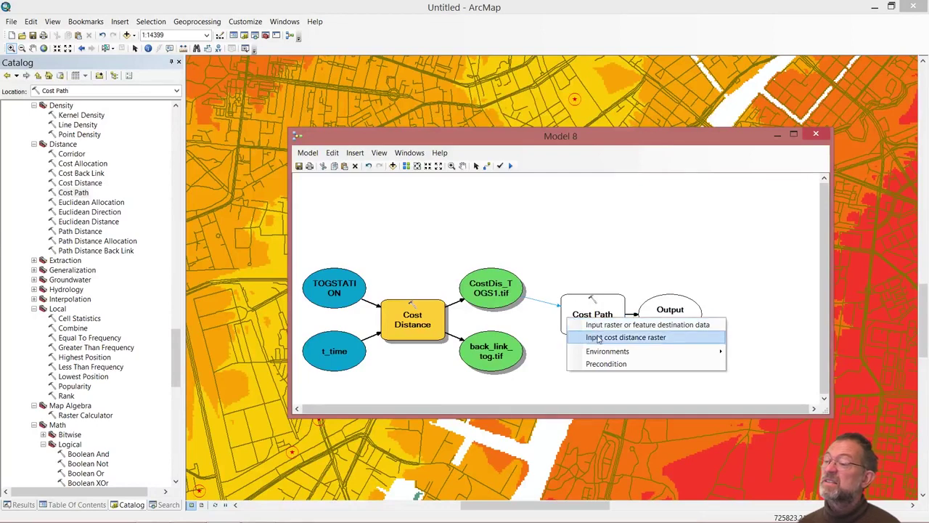
click(600, 338)
click(502, 354)
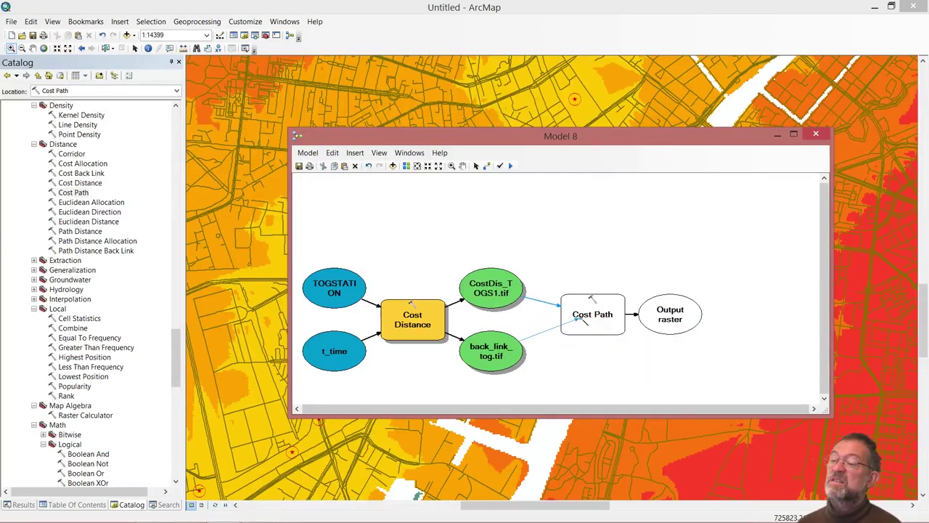
click(584, 322)
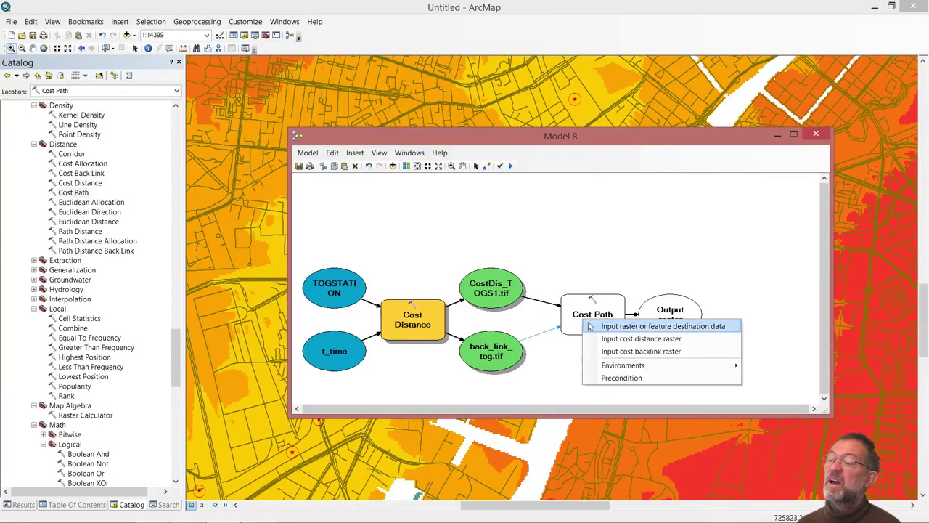
click(622, 351)
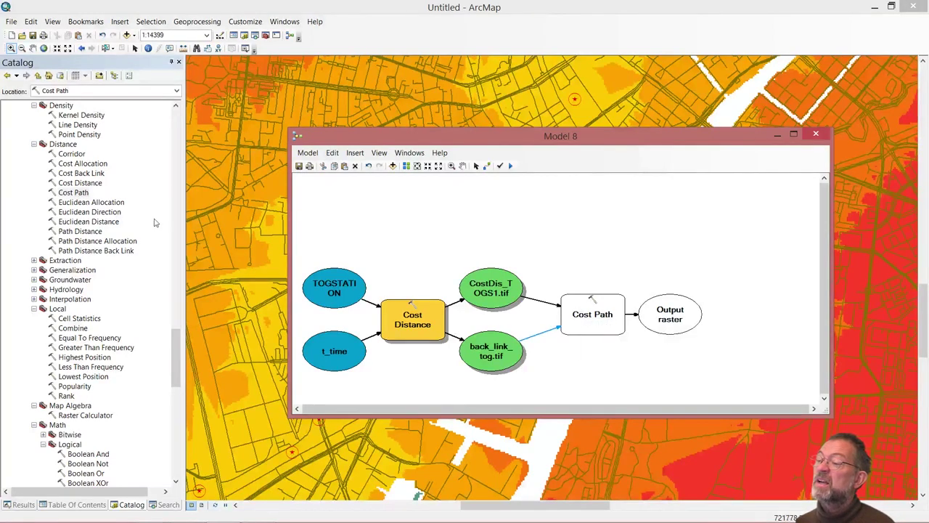
Add Adg_adresser to the model as Cost Path's destination data and show its points on the map
click(76, 504)
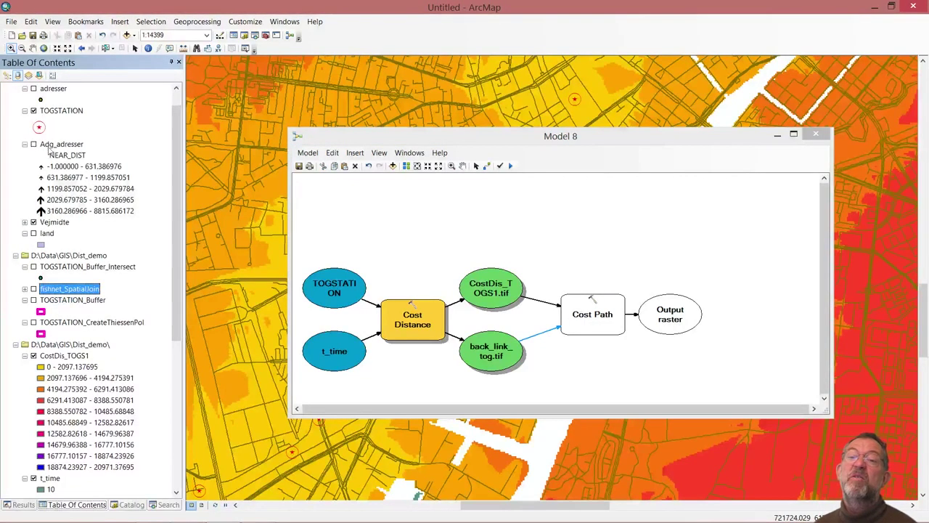
drag(51, 149, 399, 229)
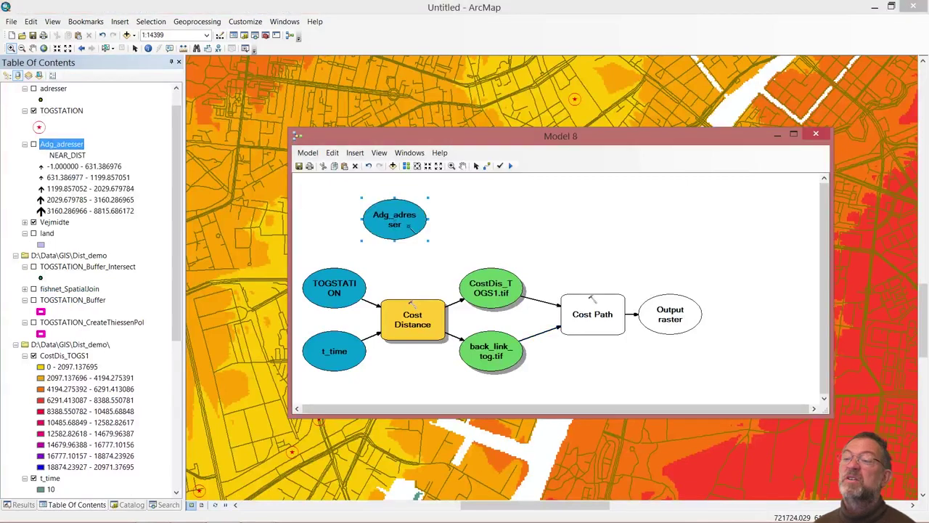
click(488, 165)
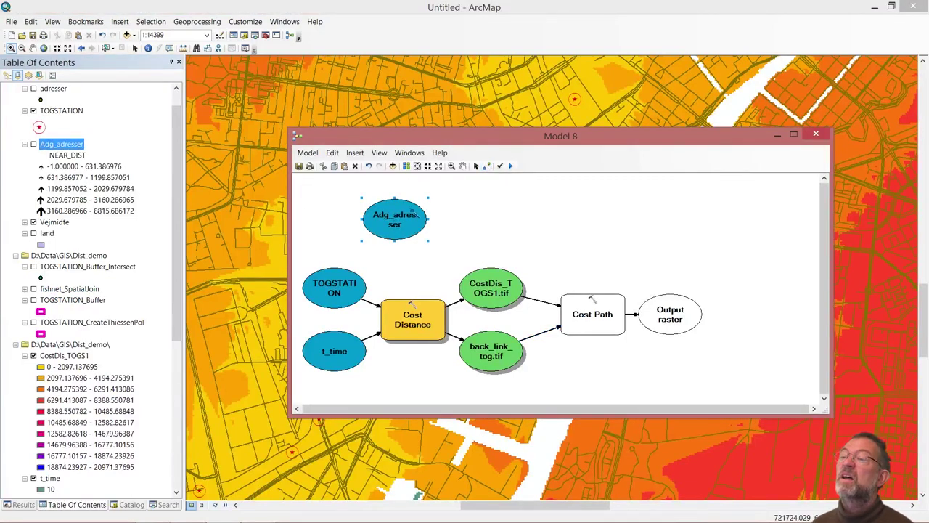
drag(412, 215, 581, 310)
click(600, 314)
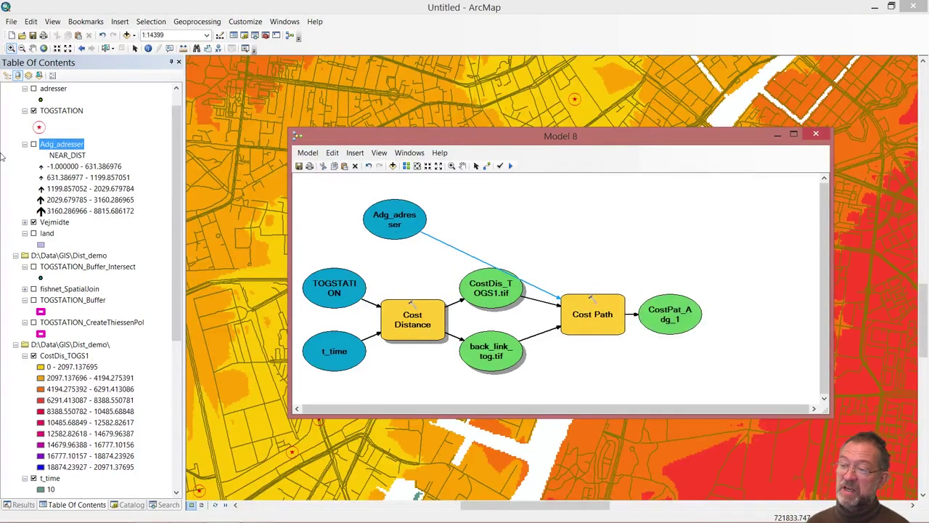
click(33, 144)
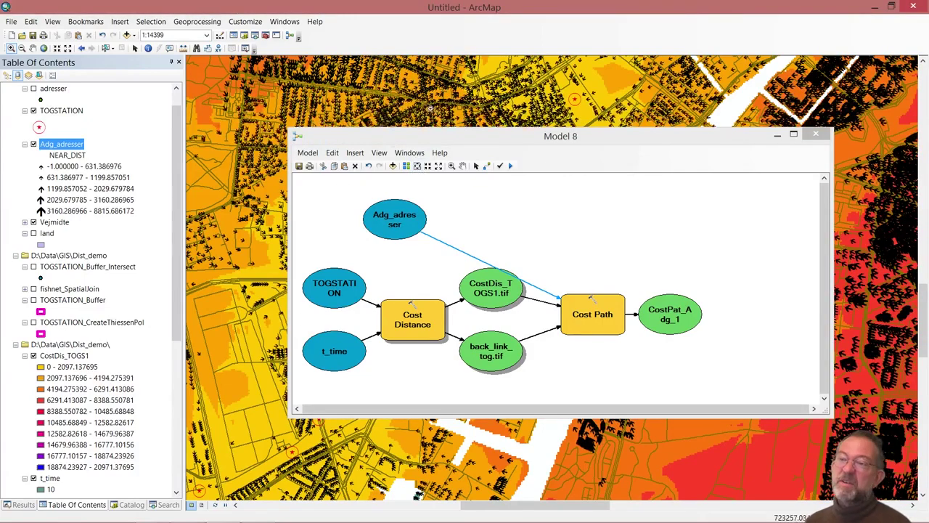
Select one address point east of the river as the route's start, then bring Model 8 back
drag(398, 140, 631, 91)
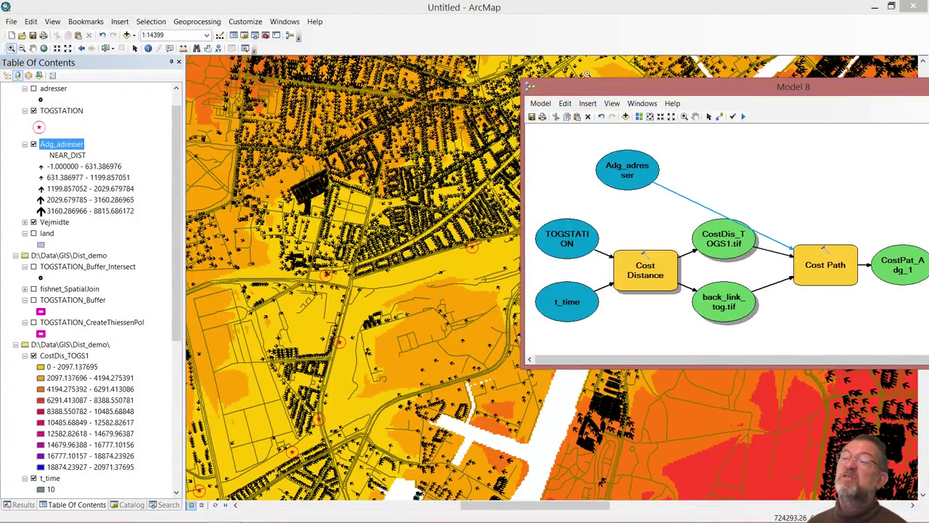
drag(592, 92, 71, 376)
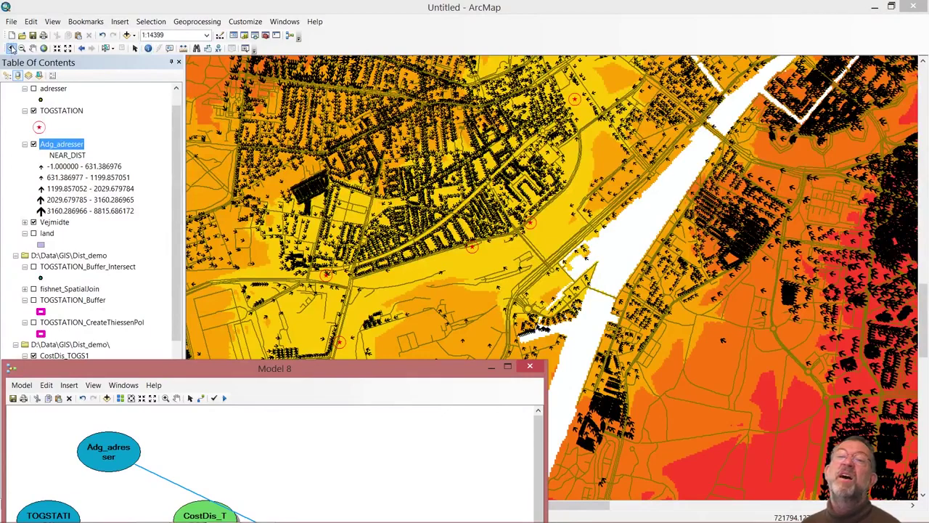
click(107, 48)
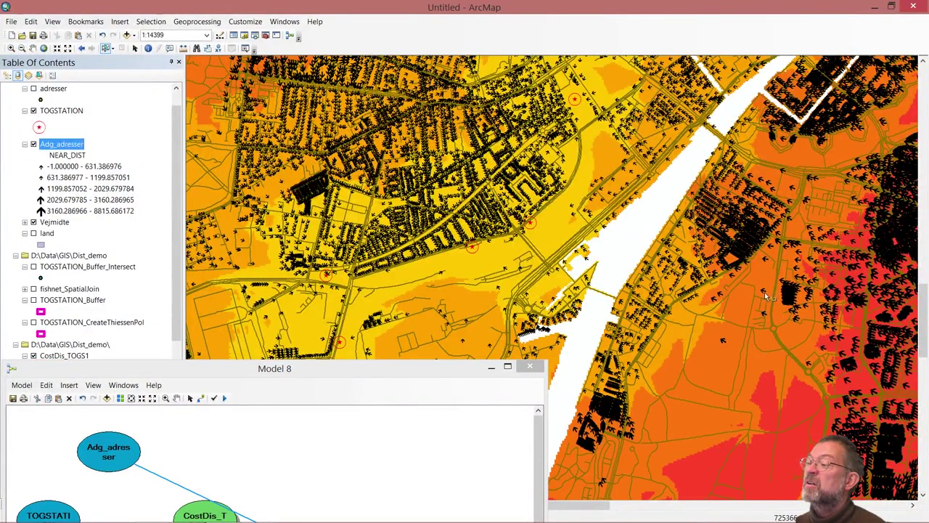
click(762, 291)
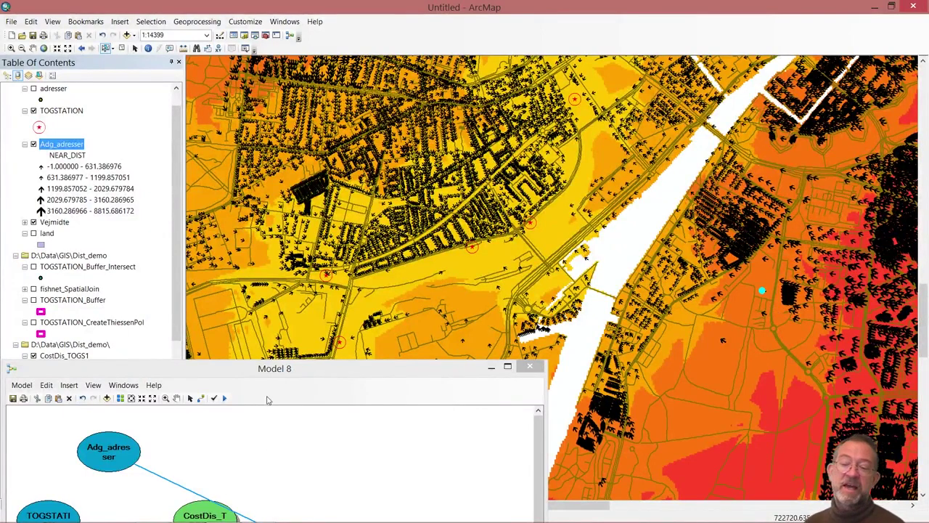
drag(371, 372, 422, 143)
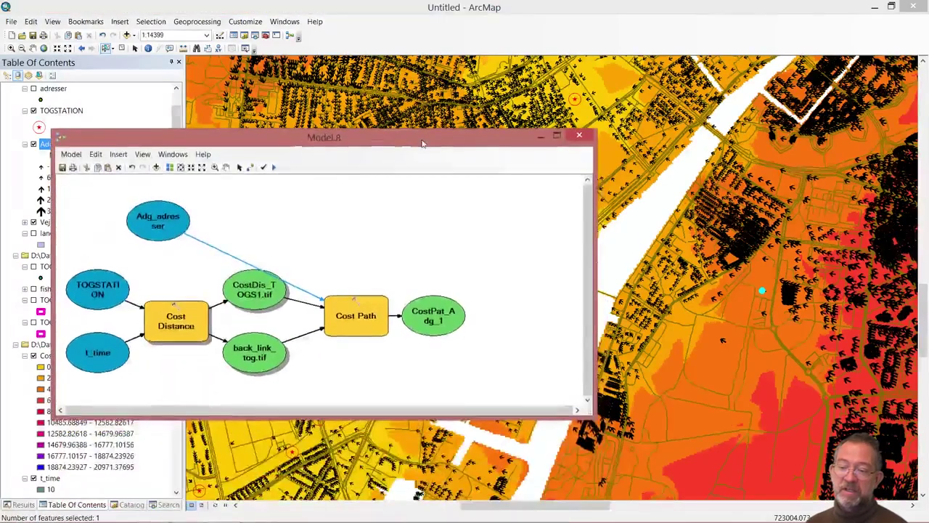
Choose OBJECTID as Cost Path's destination field and confirm the tool settings
double_click(353, 327)
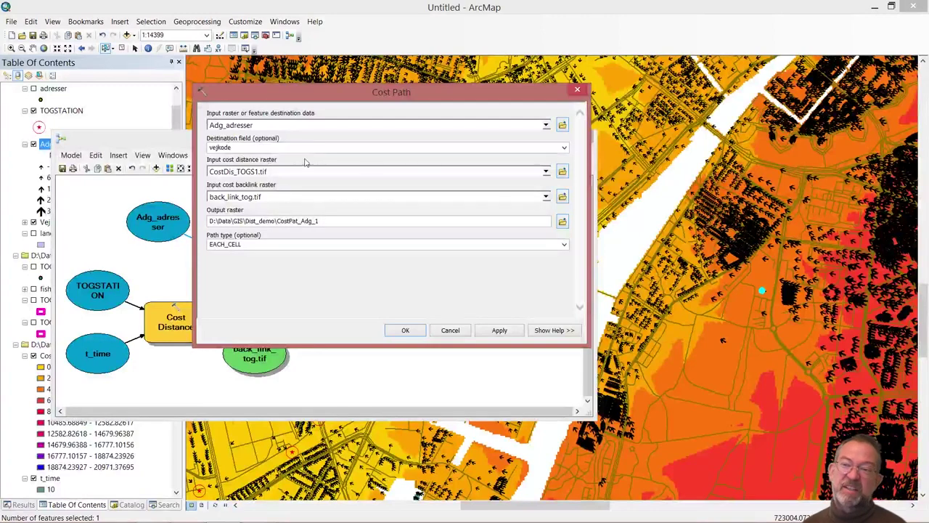
click(563, 148)
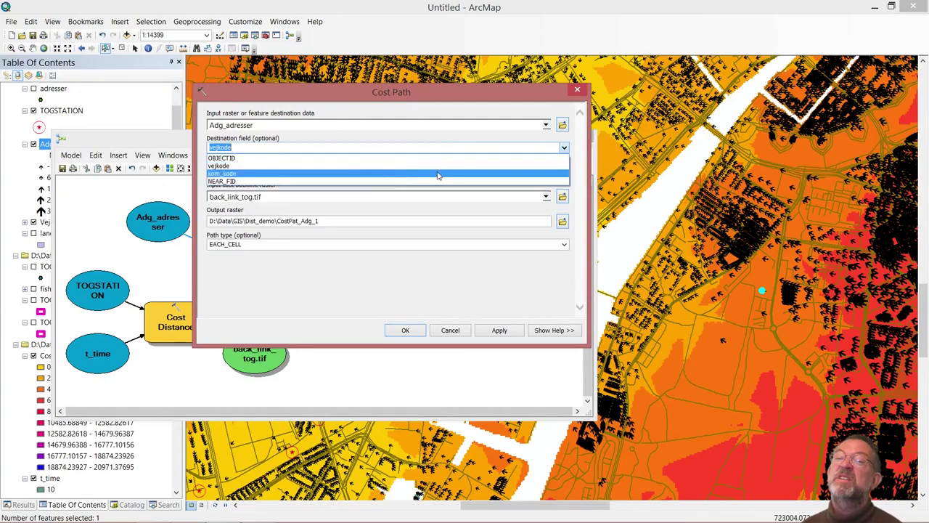
click(454, 158)
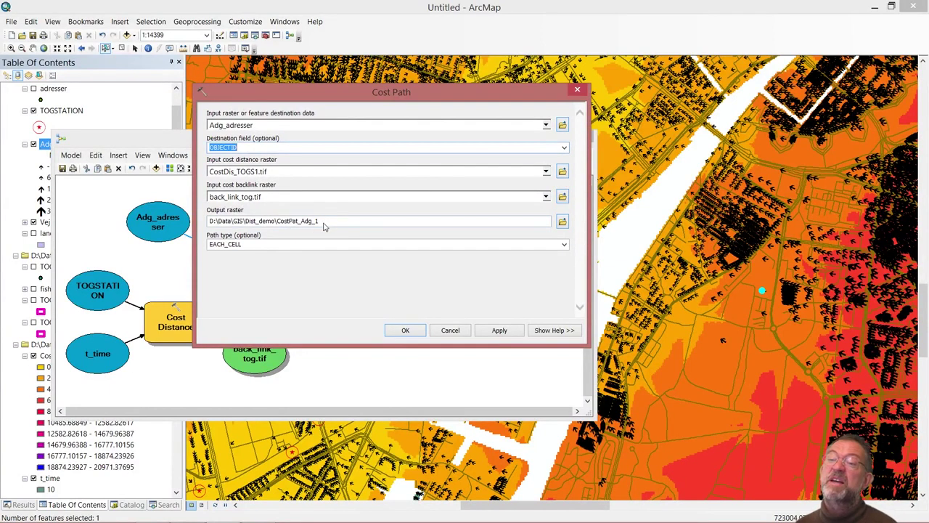
click(403, 332)
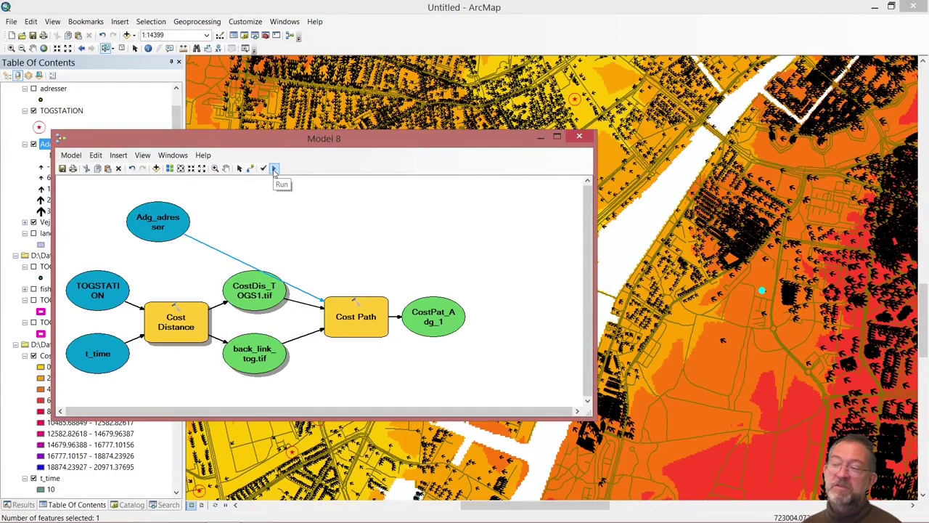
Run Model 8 and add the CostPat_Adg_1 output route to the map display
click(275, 169)
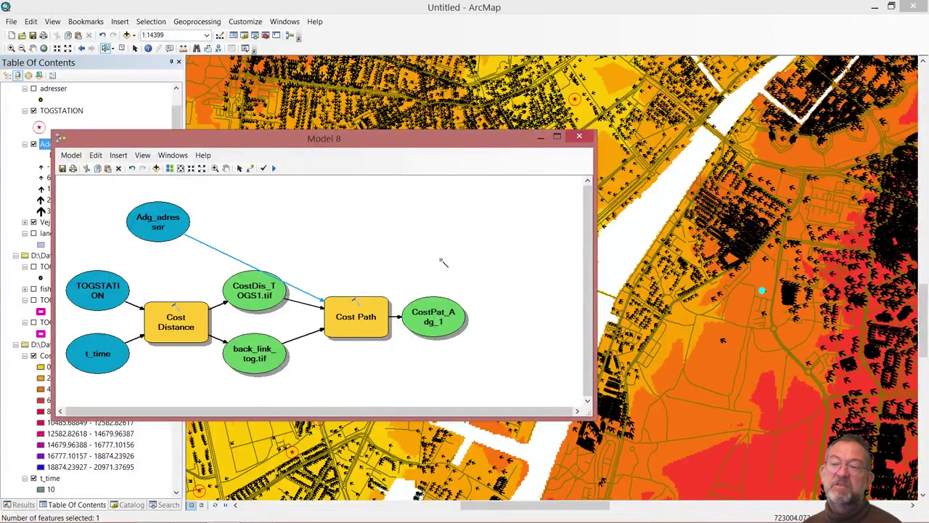
right_click(433, 323)
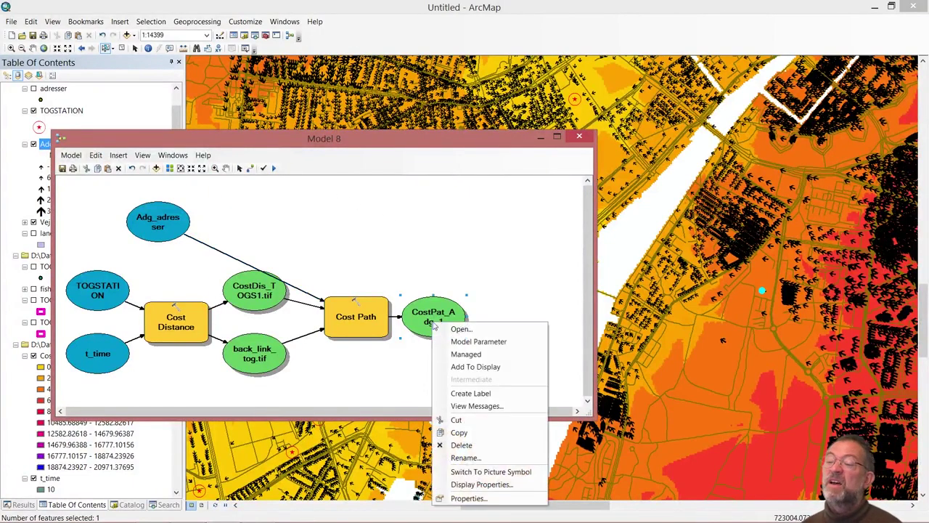
click(465, 368)
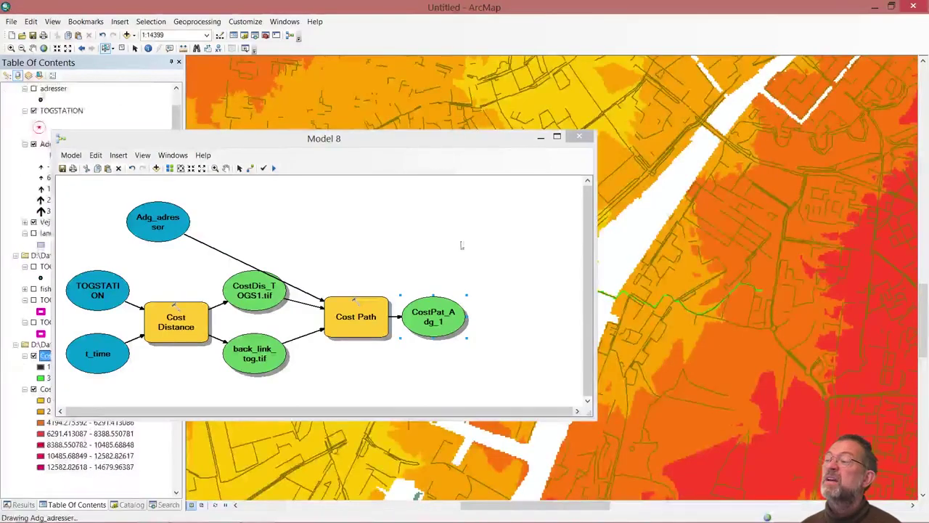
drag(423, 146, 607, 402)
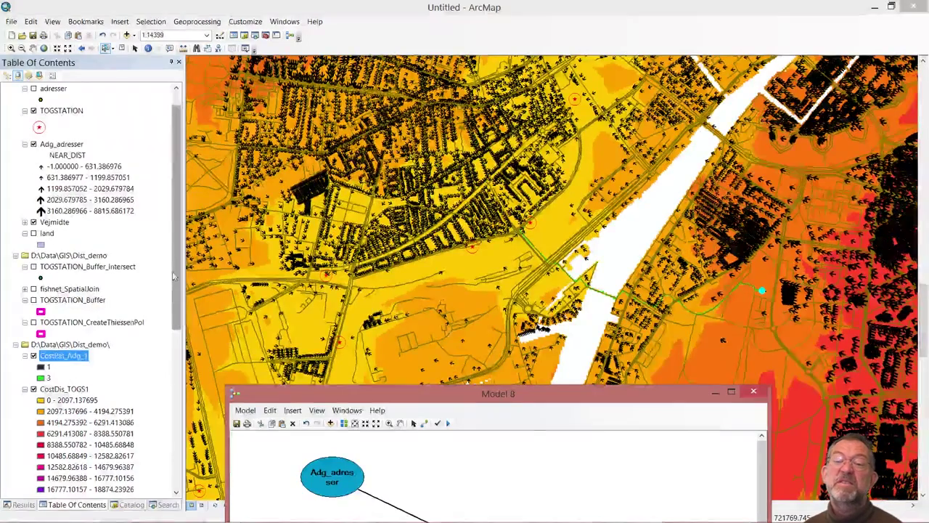
Turn off the Vejmidte roads layer so the green CostPat_Adg_1 route is visible
click(33, 222)
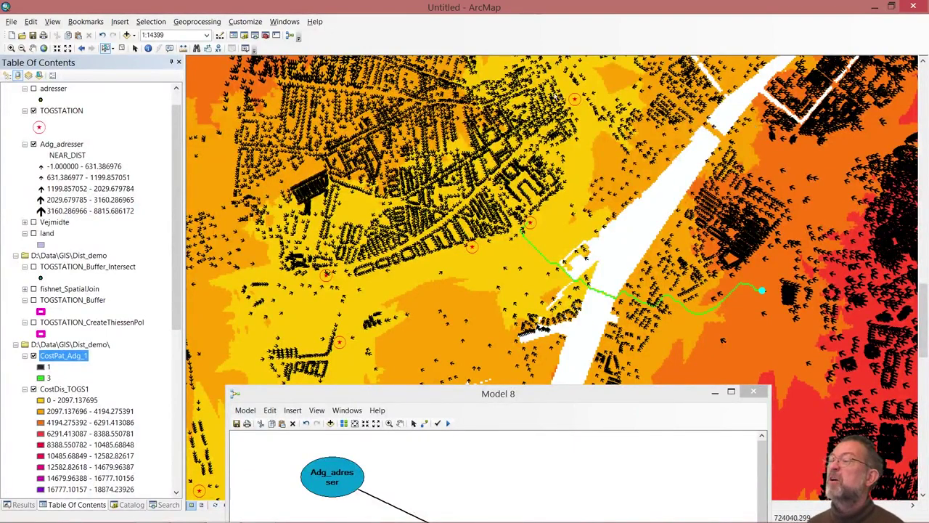
Select a different address point further north-east and run the model again
click(816, 180)
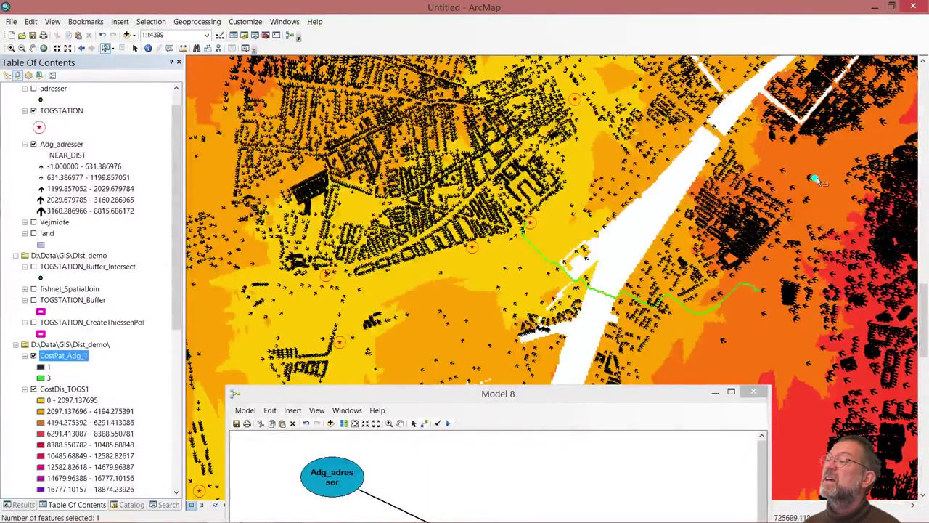
click(611, 394)
drag(611, 393, 567, 166)
click(404, 195)
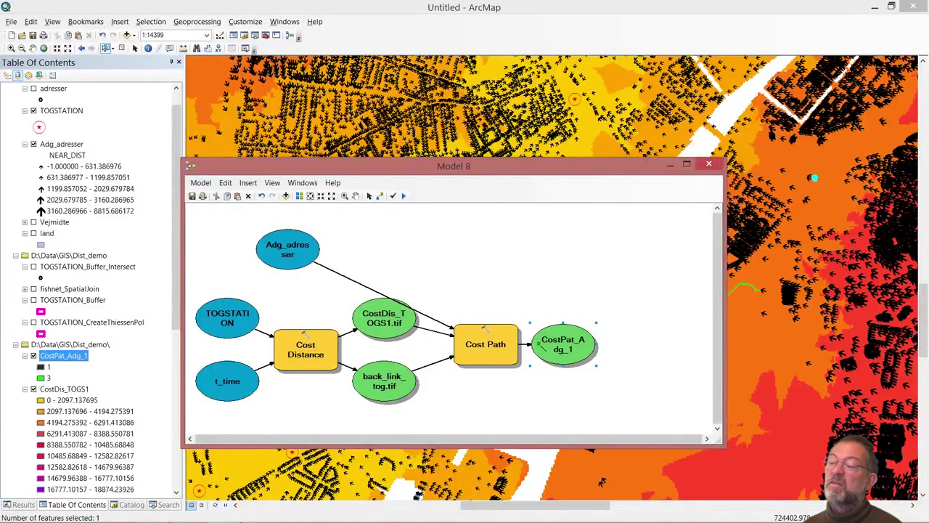
Rerun only the Cost Path tool for the newly selected address
right_click(498, 354)
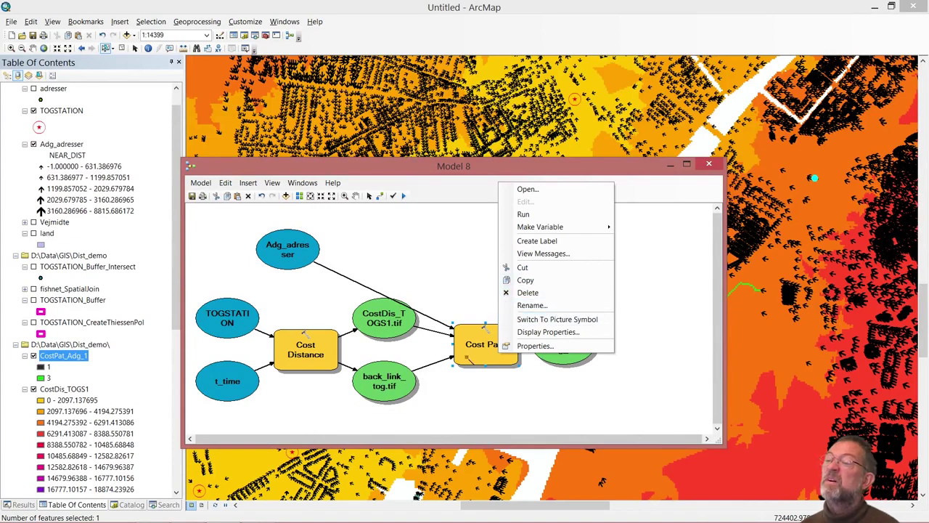
click(477, 356)
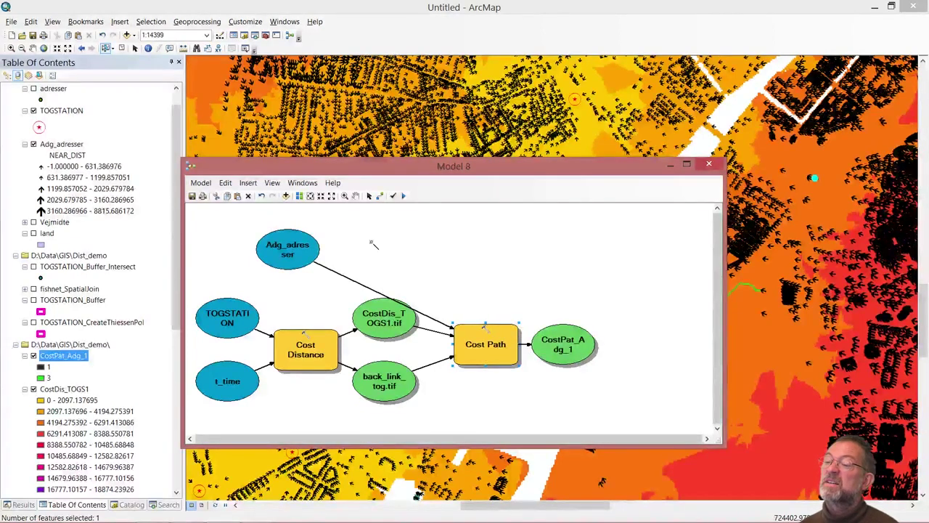
right_click(477, 361)
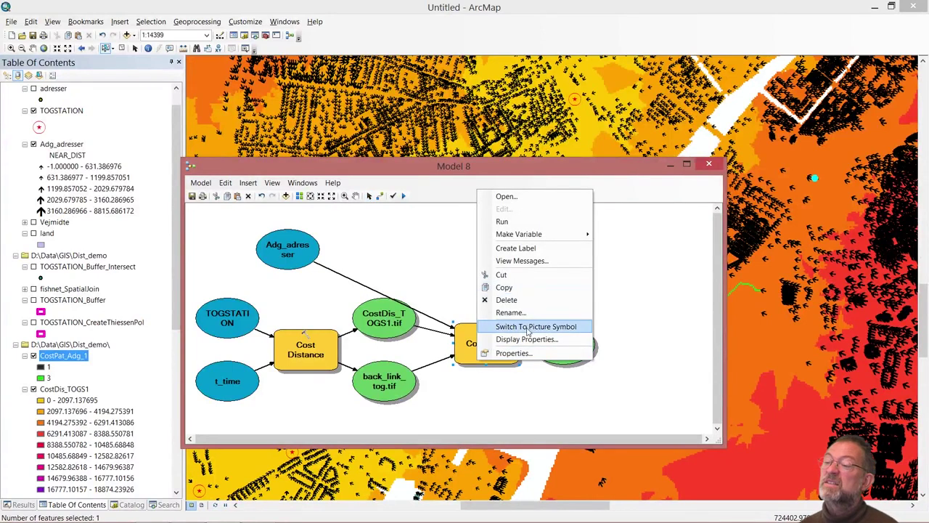
click(543, 224)
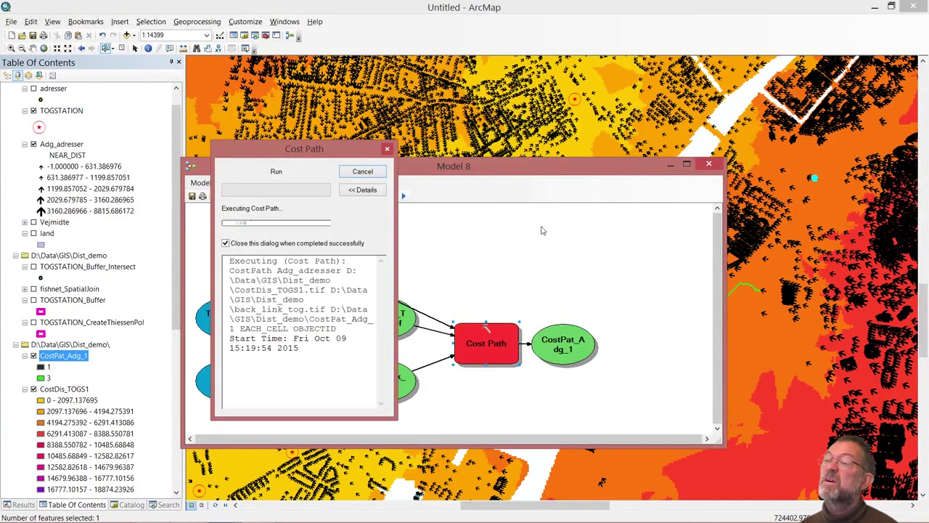